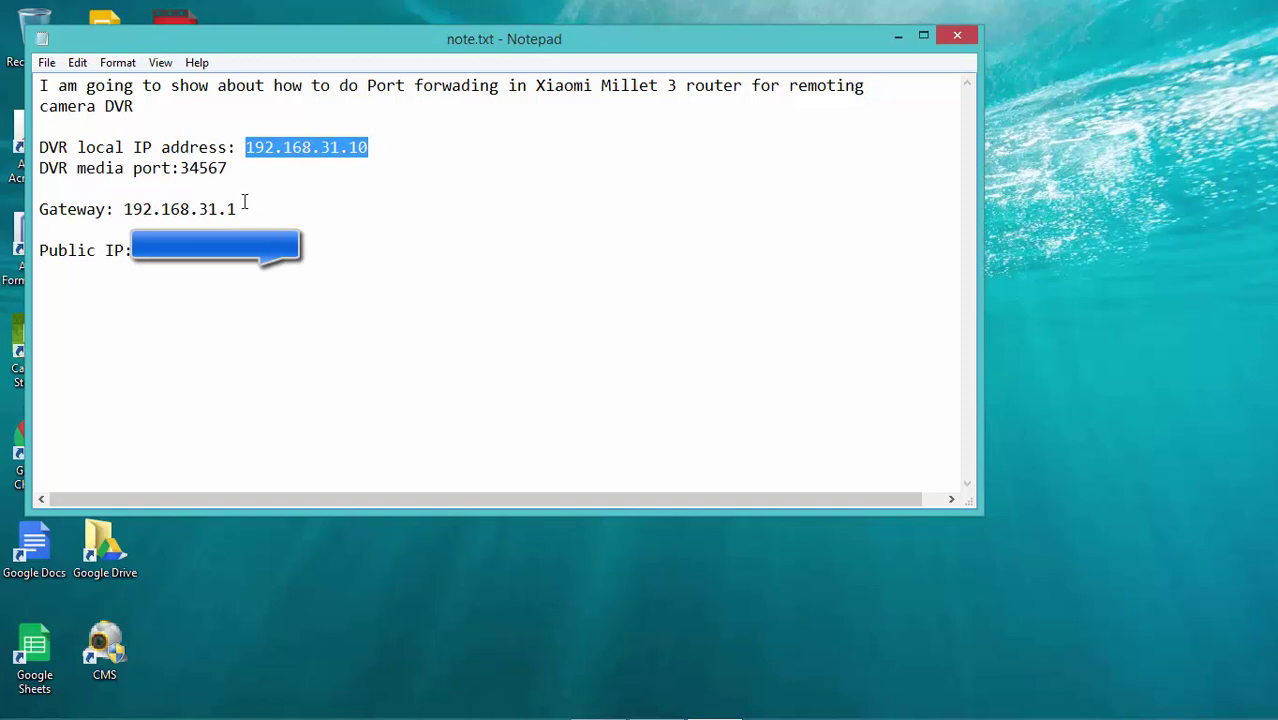
- Review gateway 192.168.31.1 and the DVR details in note.txt, then bring Chrome forward
drag(121, 209, 248, 213)
click(447, 300)
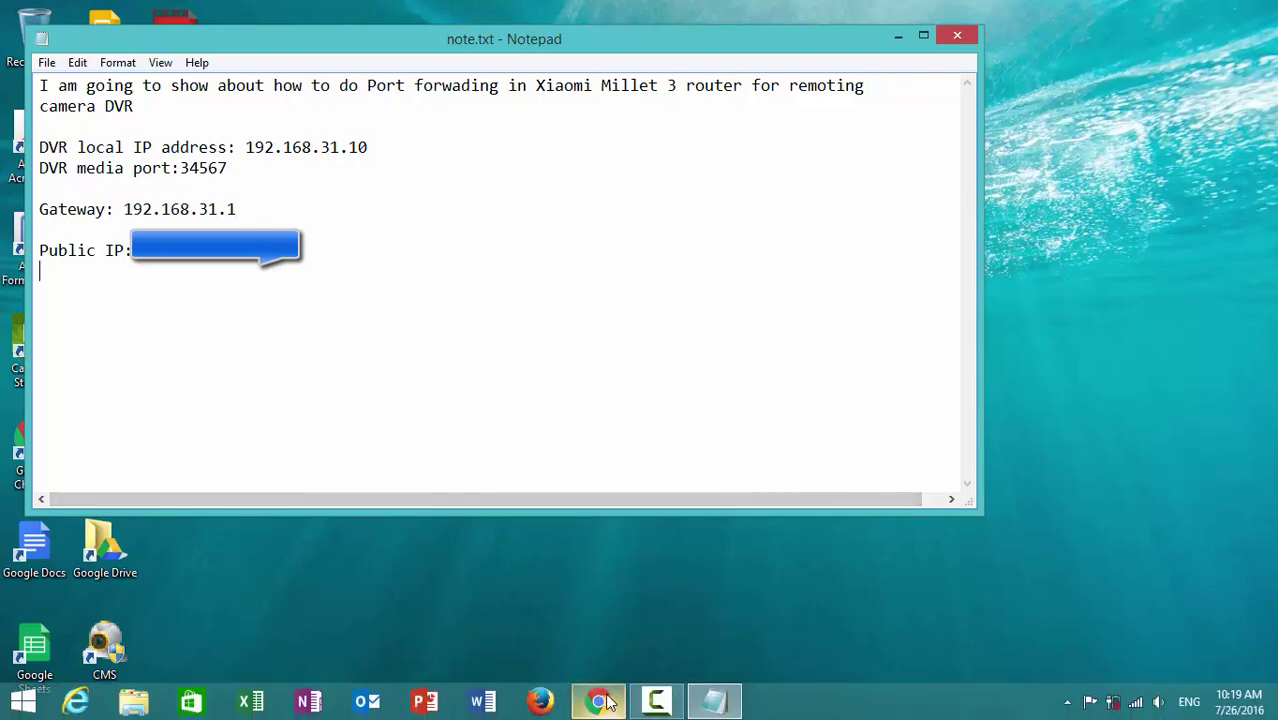
click(600, 702)
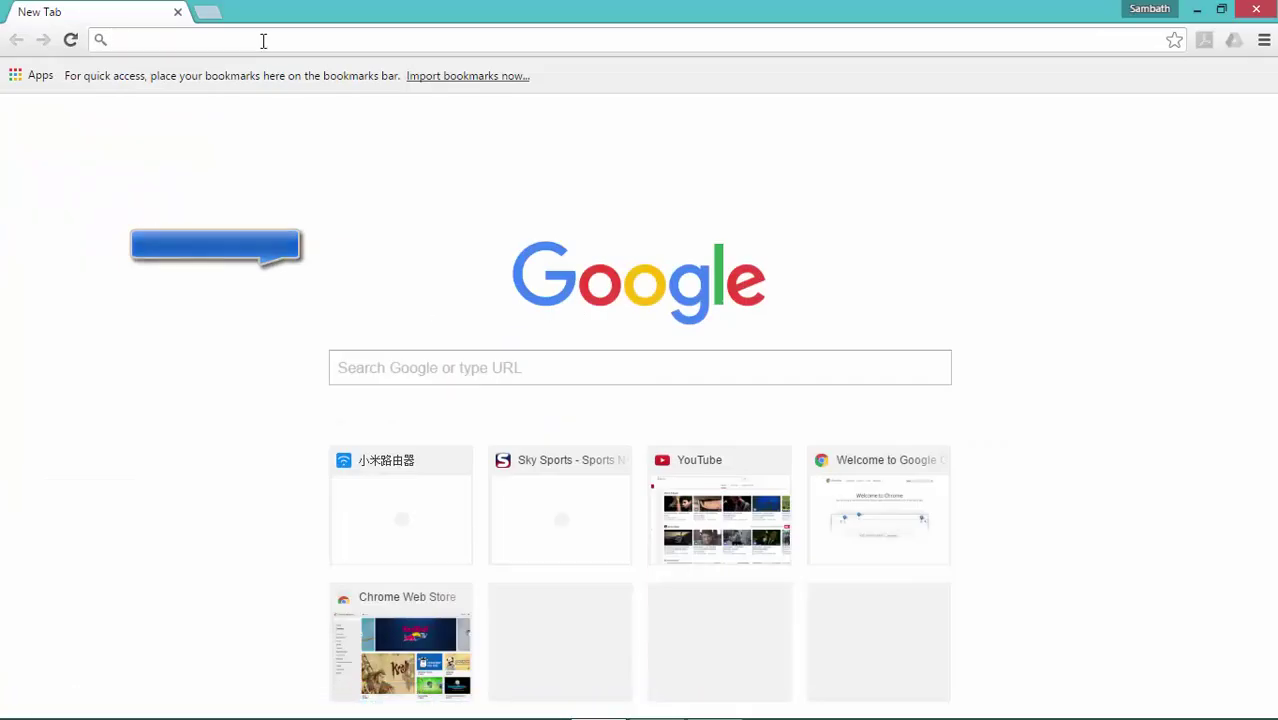
- Load the router admin page at 192.168.31.1 and translate it into English
text(192.16)
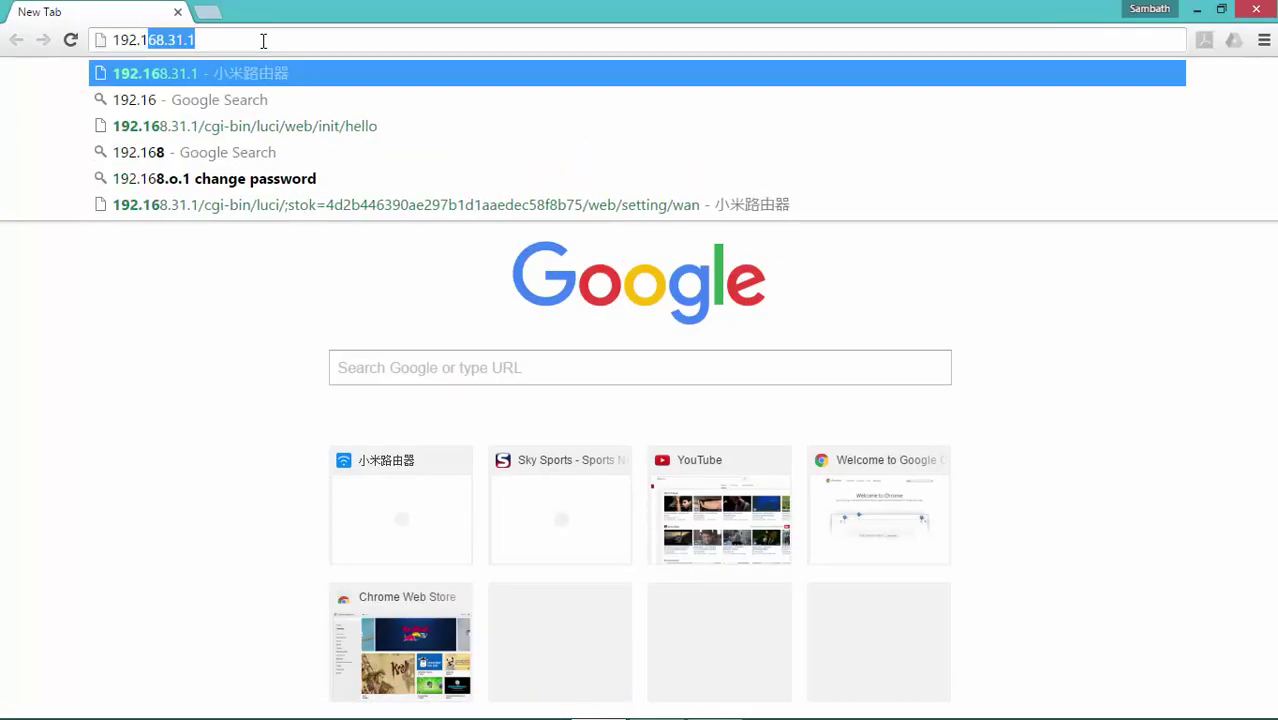
text(8.2)
key(BackSpace)
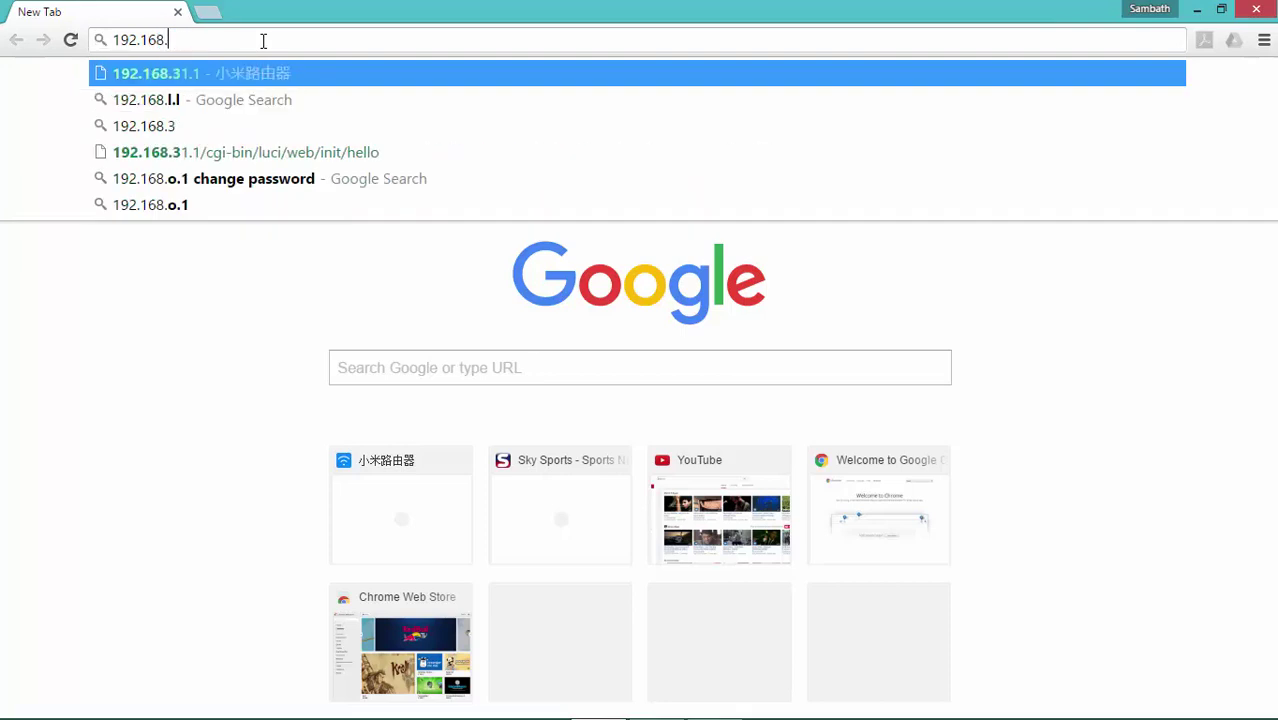
text(31.1)
key(Return)
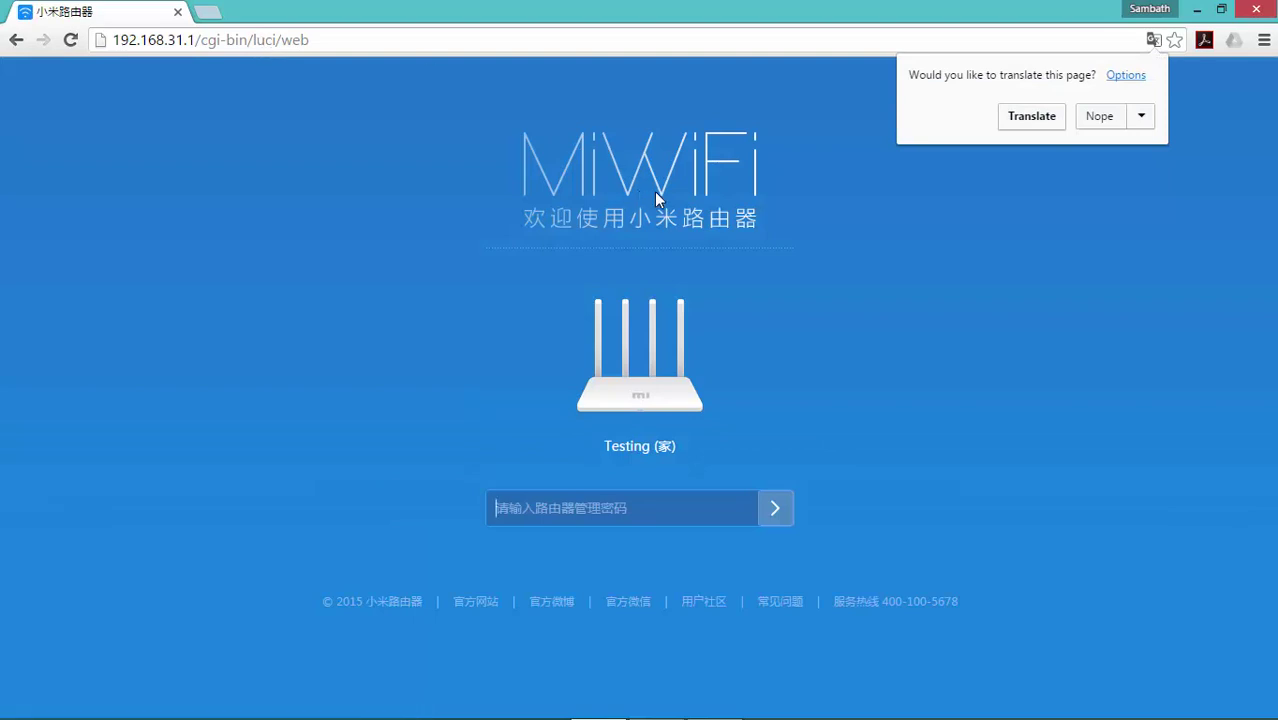
click(1027, 117)
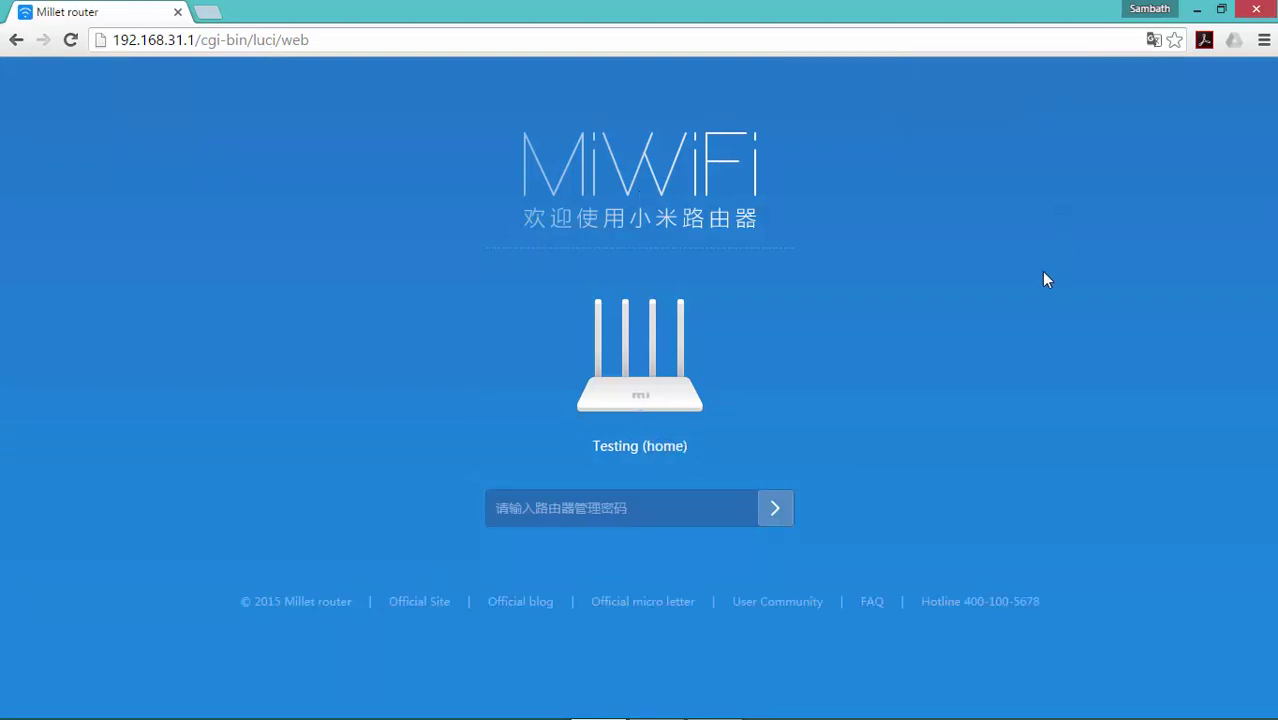
- Log in to the router with the admin password
click(617, 514)
text(123)
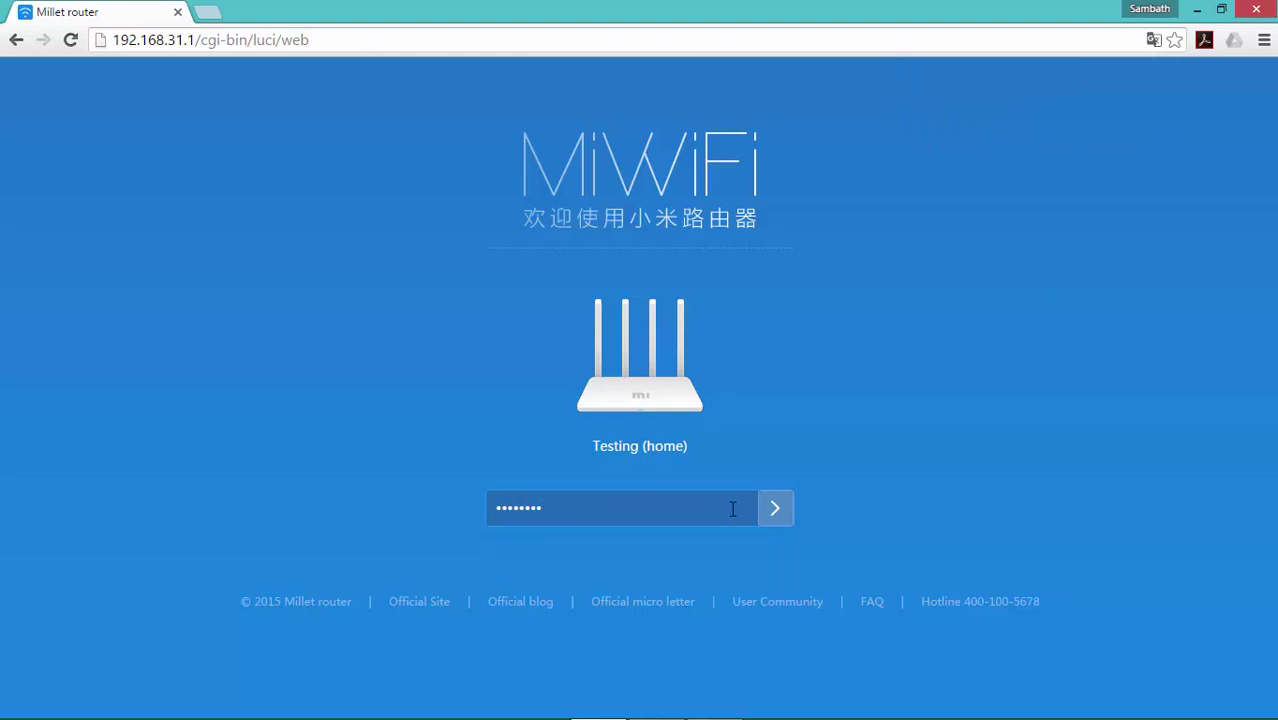
click(772, 508)
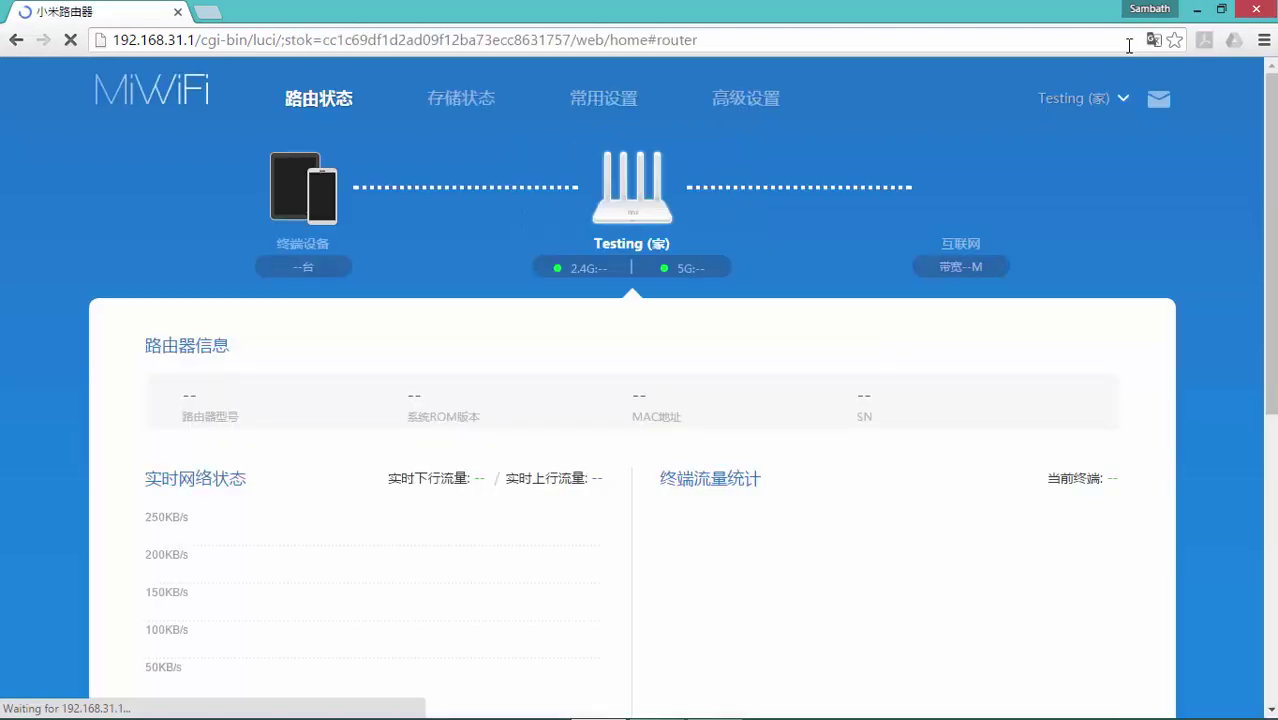
- Translate the dashboard, dismiss the recommended-settings dialog, and go to Advanced Settings > Port Forwarding
click(1155, 42)
click(1054, 118)
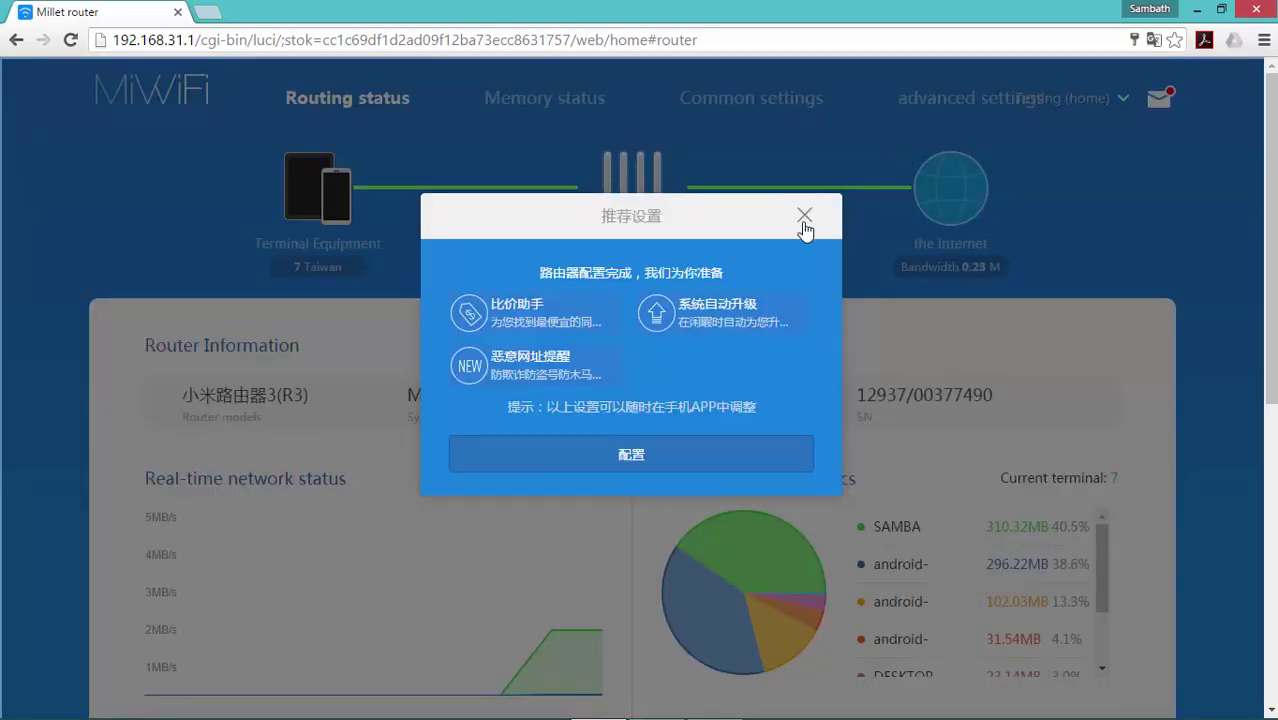
click(805, 216)
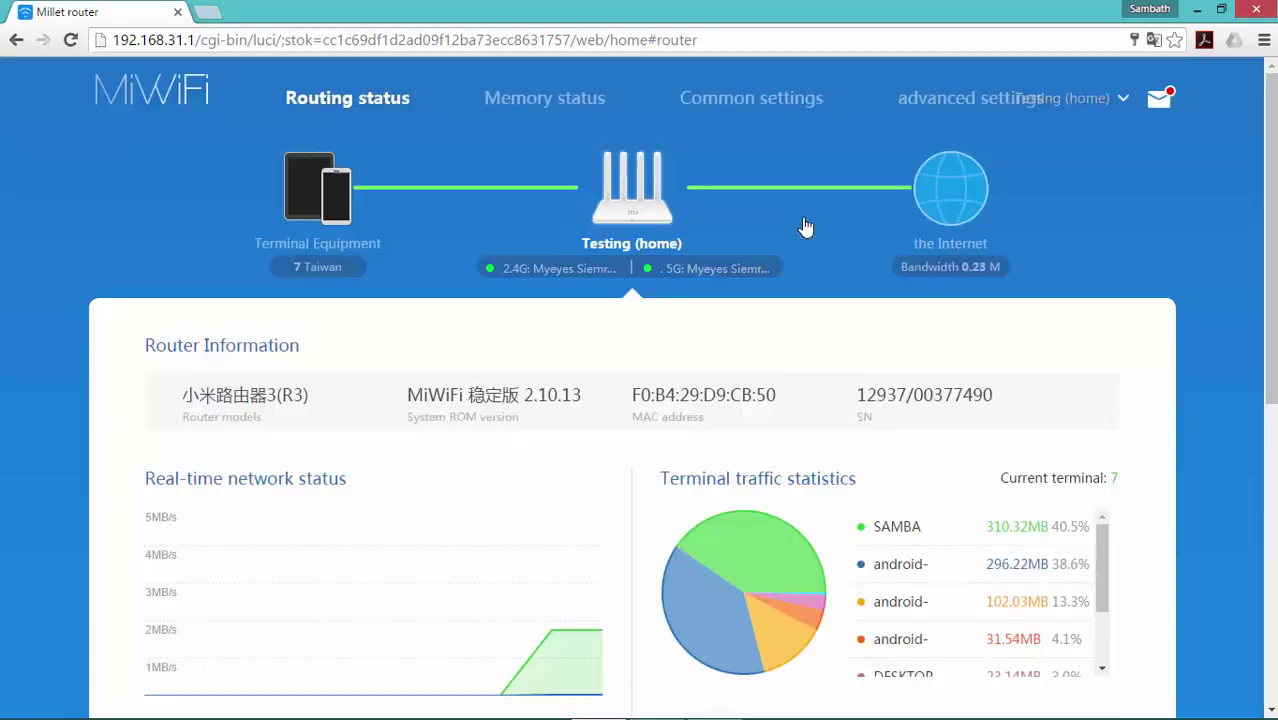
click(931, 104)
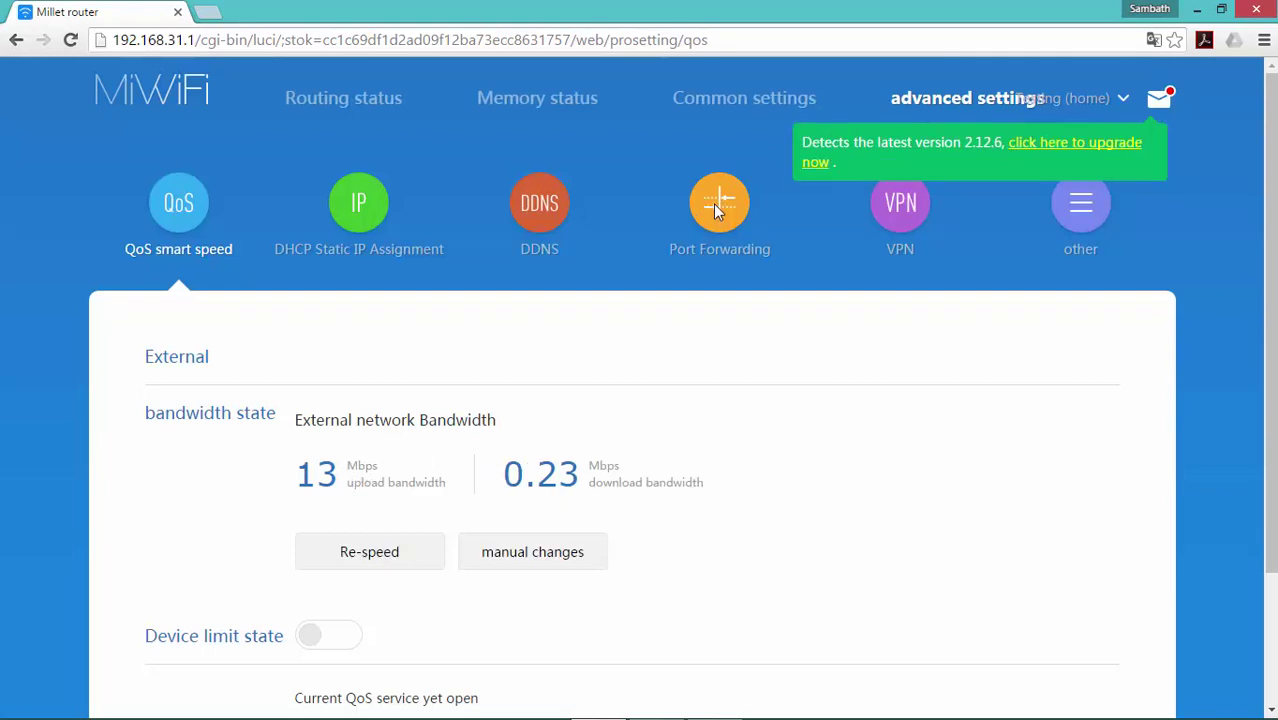
click(716, 210)
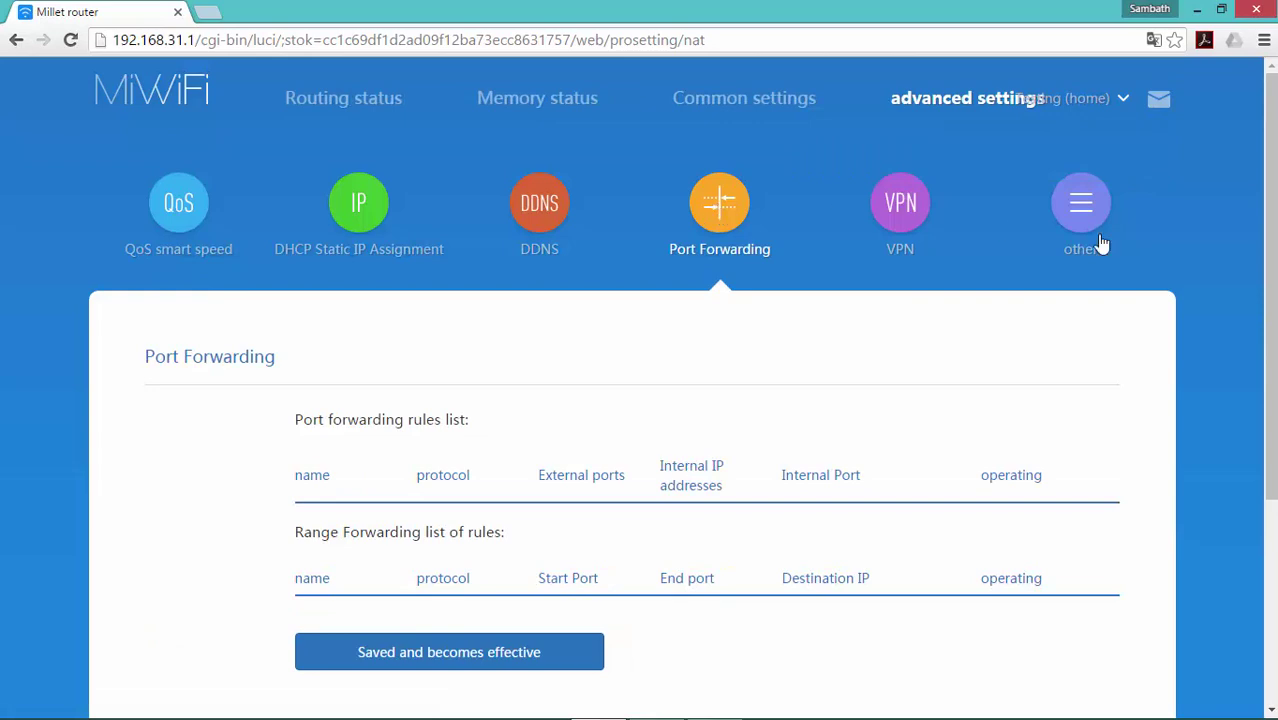
- Scroll to the DMZ section, switch DMZ on, and focus its IP address field
scroll(640, 400, down, 3)
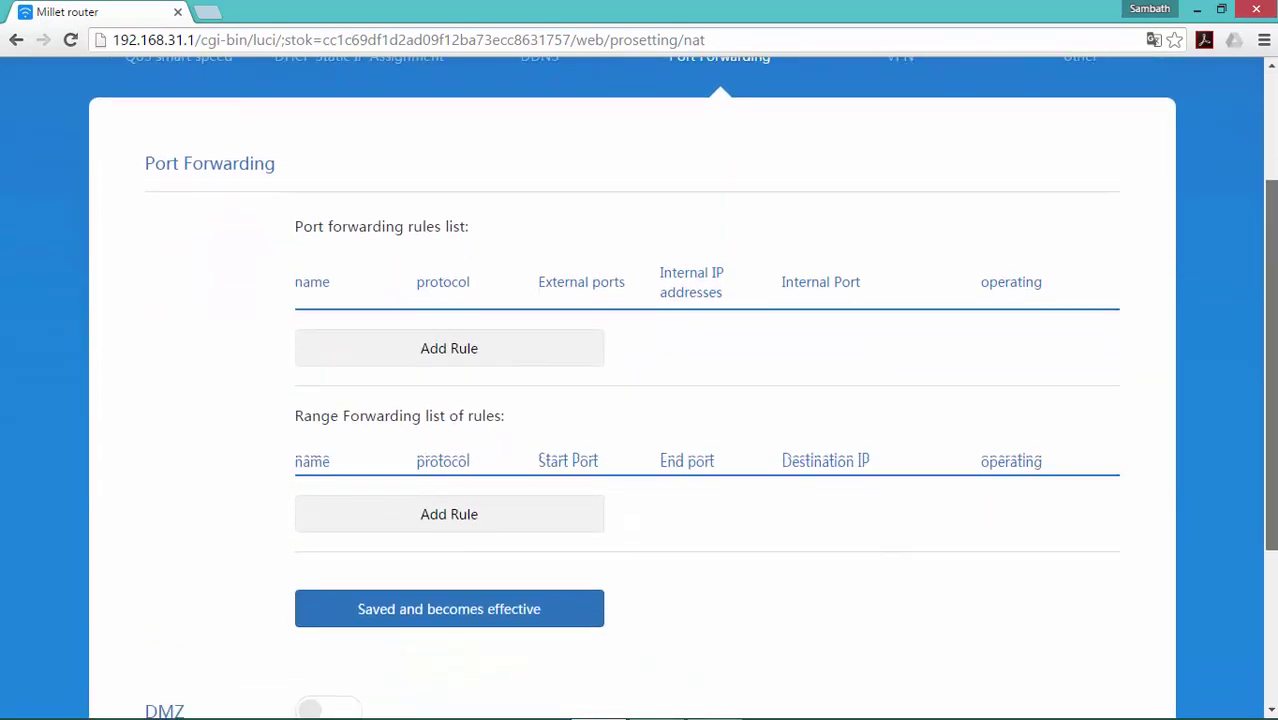
click(428, 297)
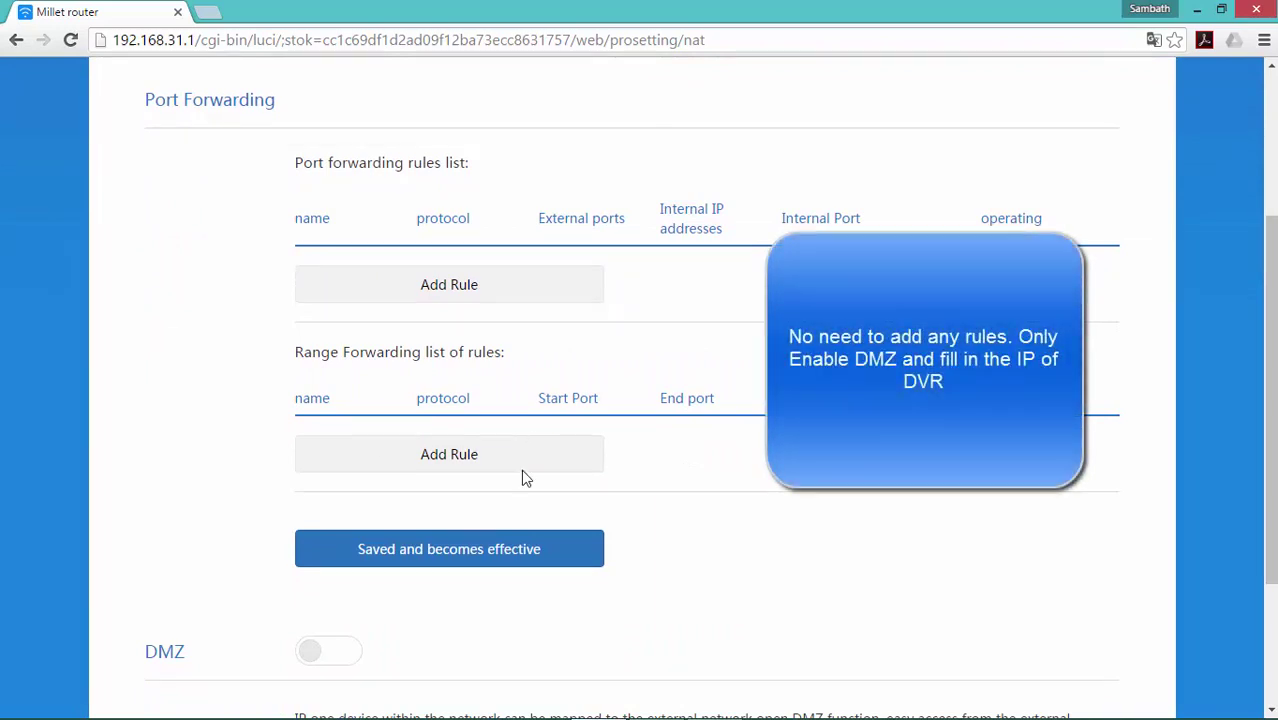
scroll(490, 460, down, 2)
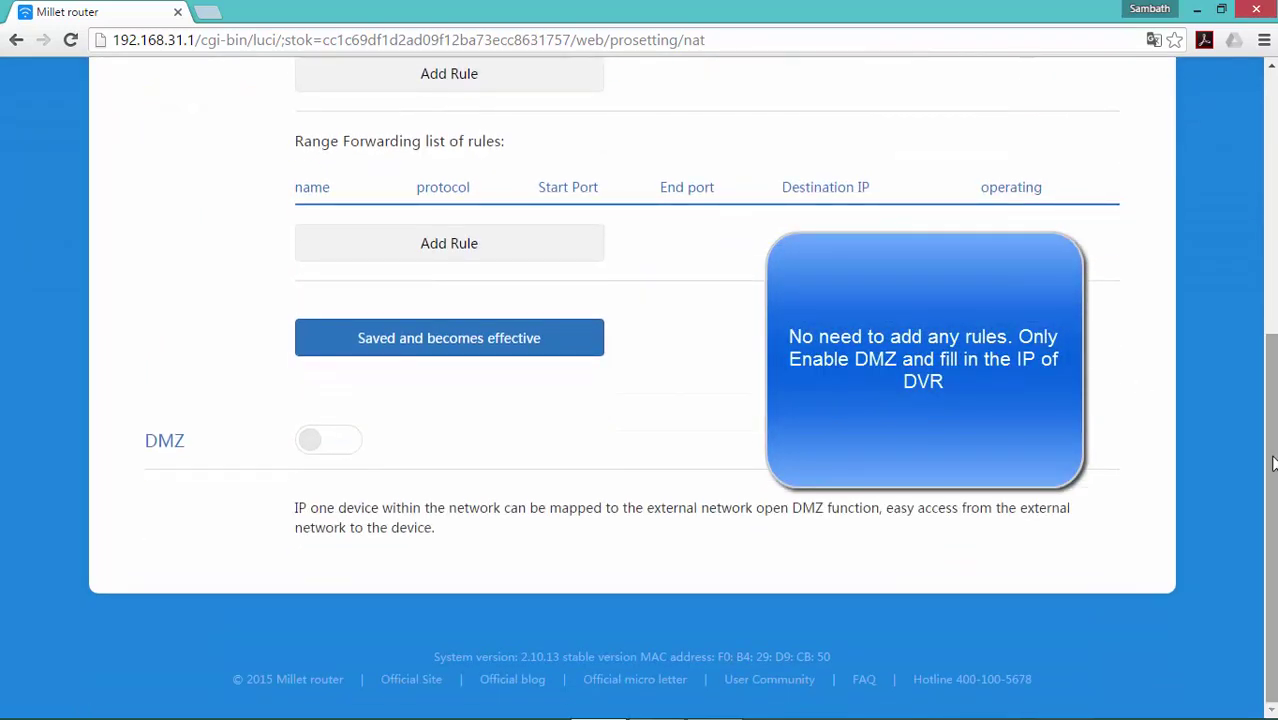
click(342, 440)
click(432, 516)
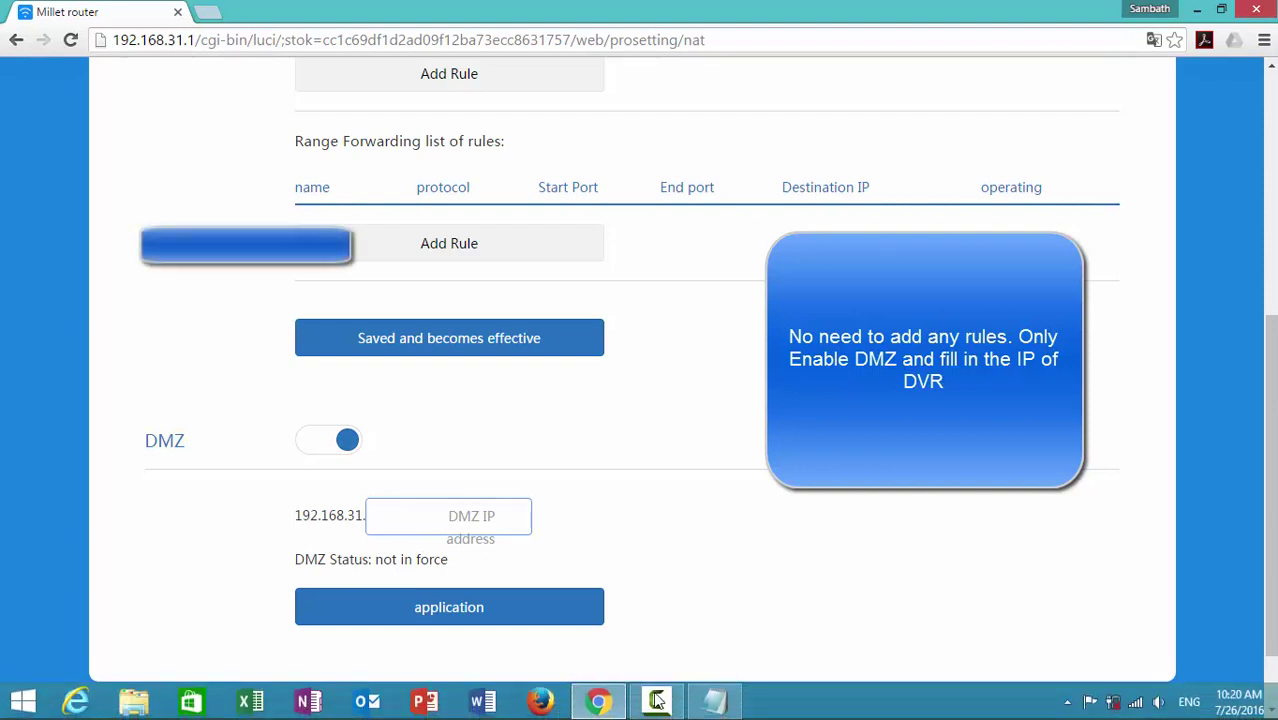
click(714, 700)
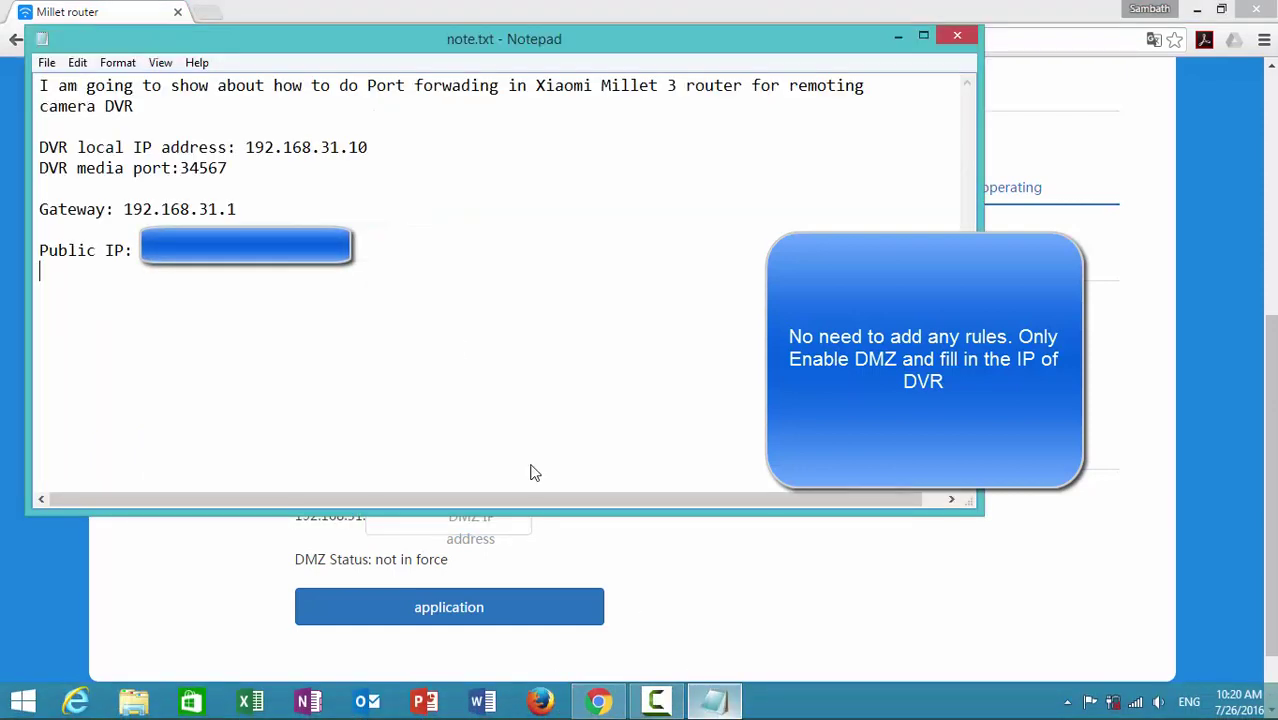
click(246, 147)
drag(246, 147, 385, 151)
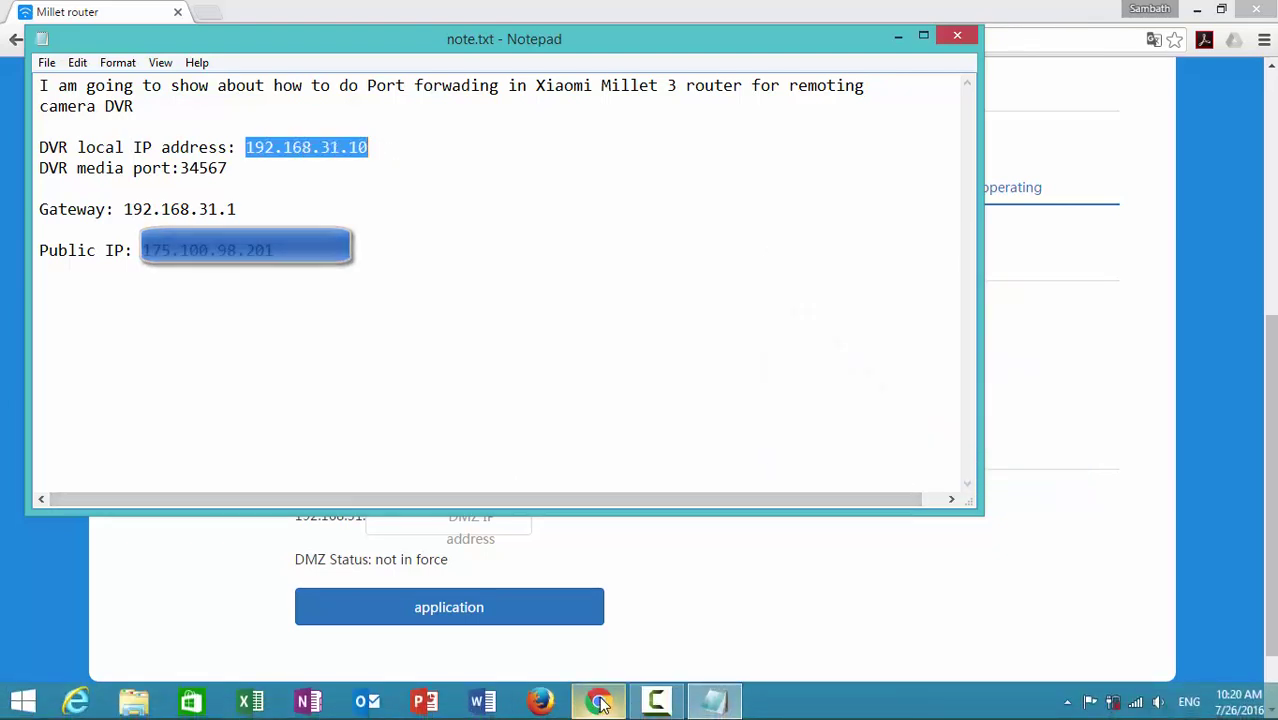
click(598, 703)
click(456, 516)
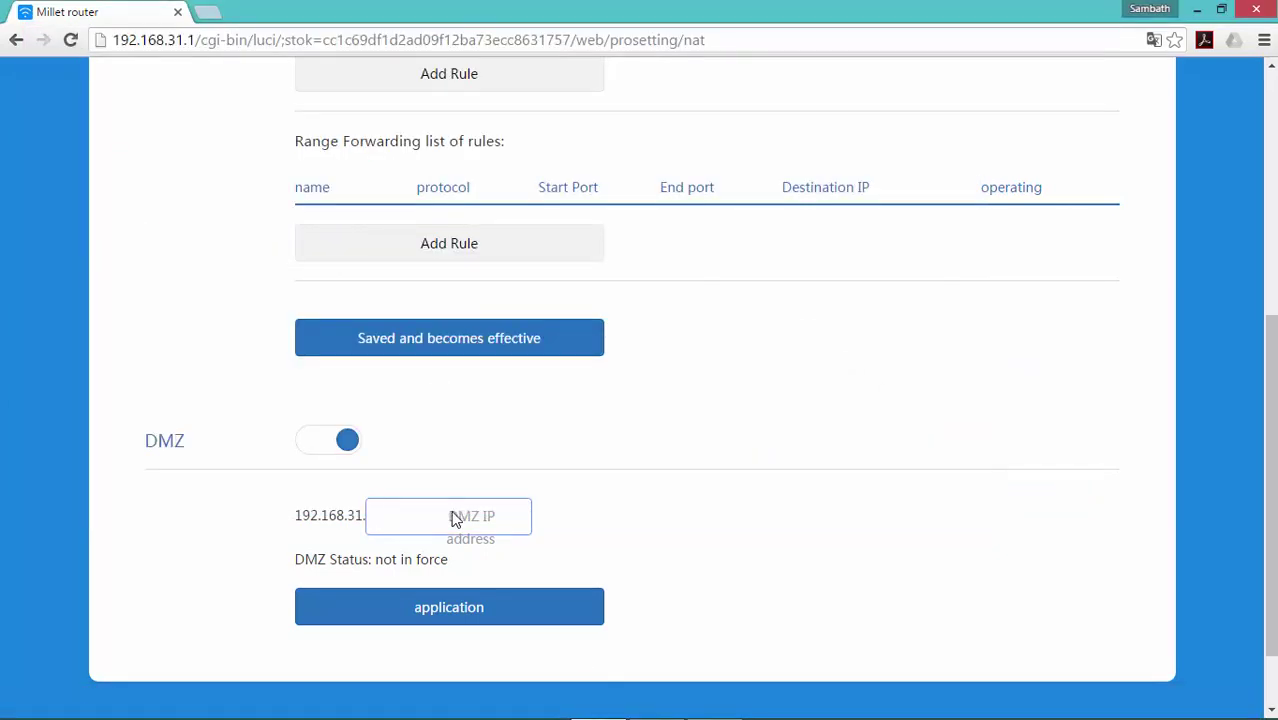
- Apply the DMZ address 192.168.31.10 and close the browser
click(422, 607)
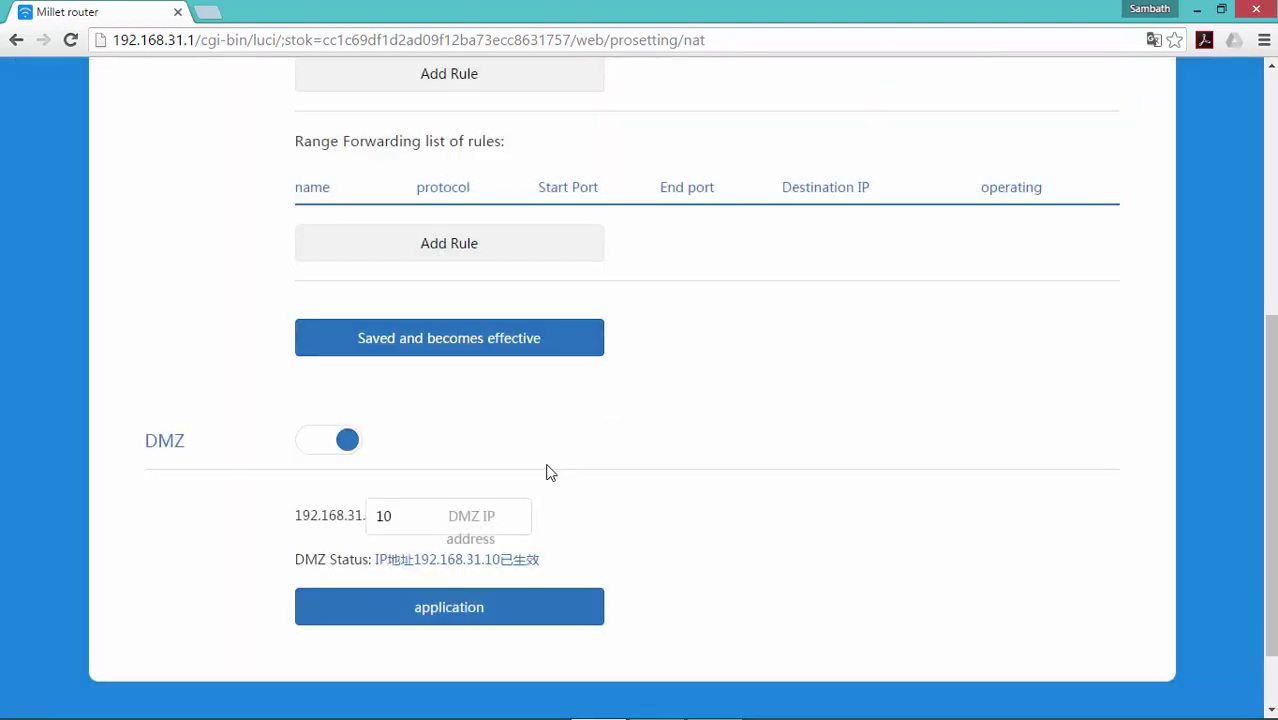
drag(1272, 481, 1270, 530)
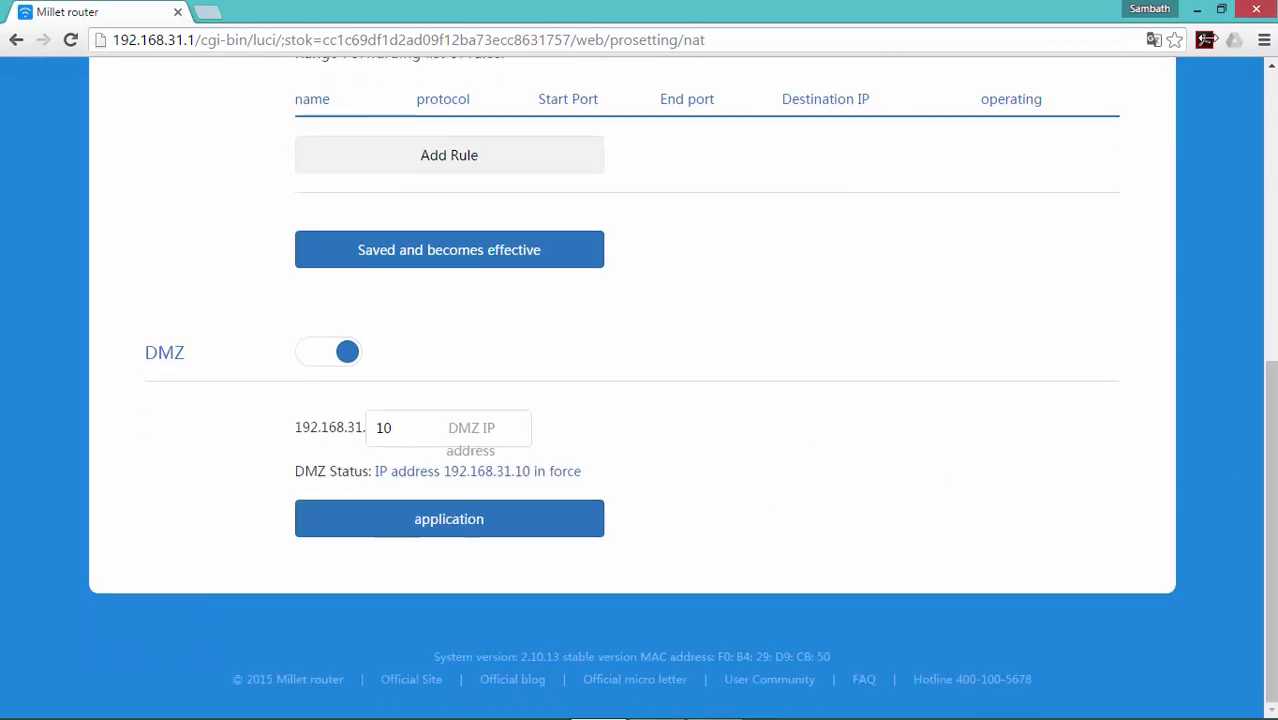
click(1257, 10)
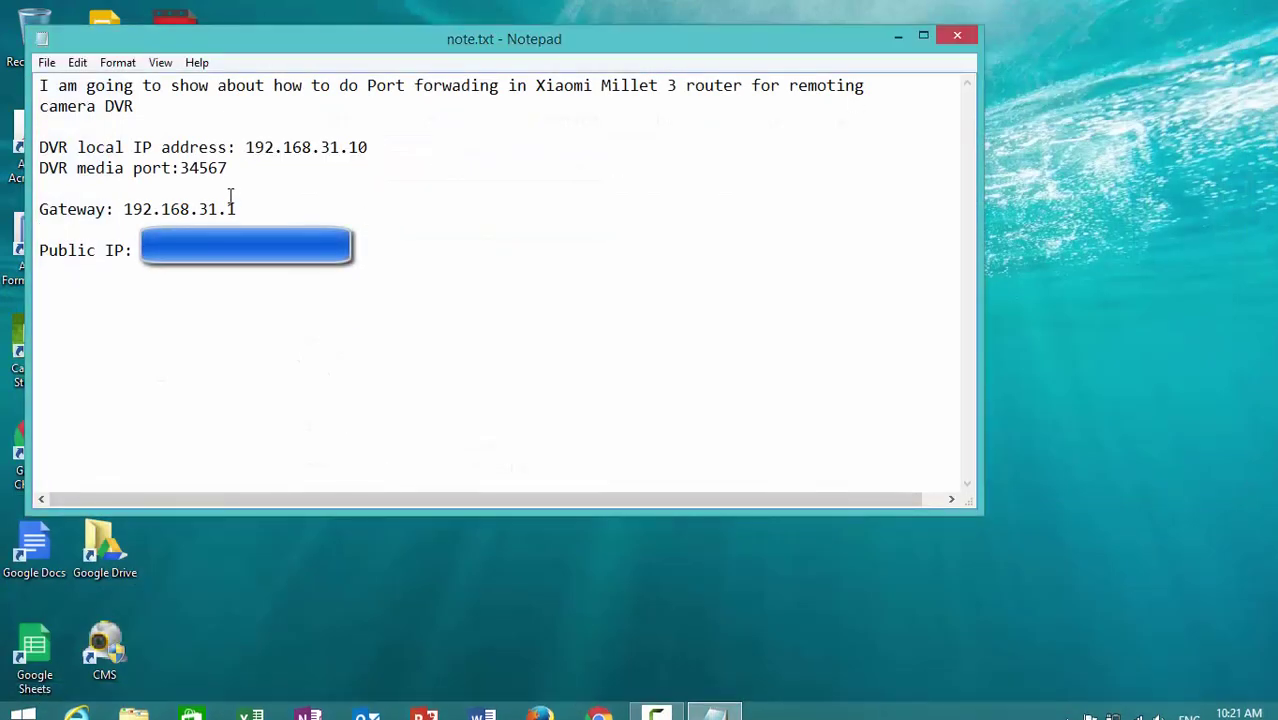
- Review media port 34567 and gateway 192.168.31.1 in note.txt
drag(181, 170, 244, 174)
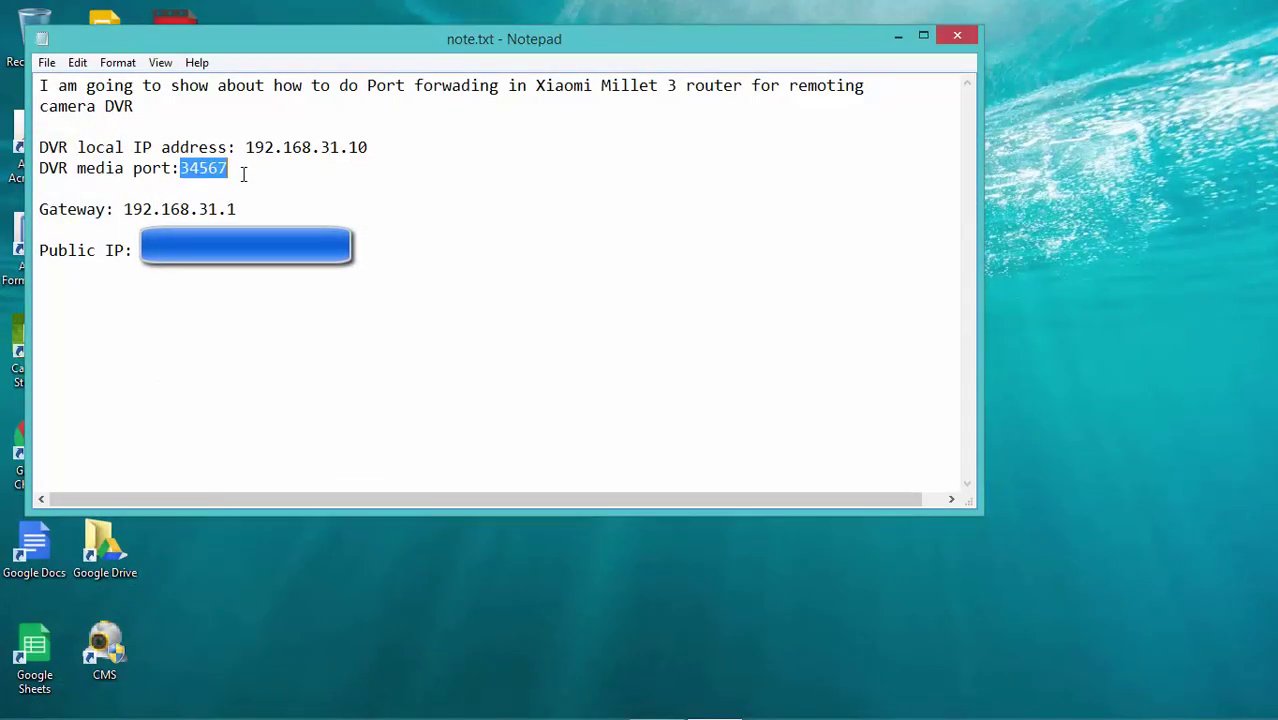
drag(121, 211, 238, 210)
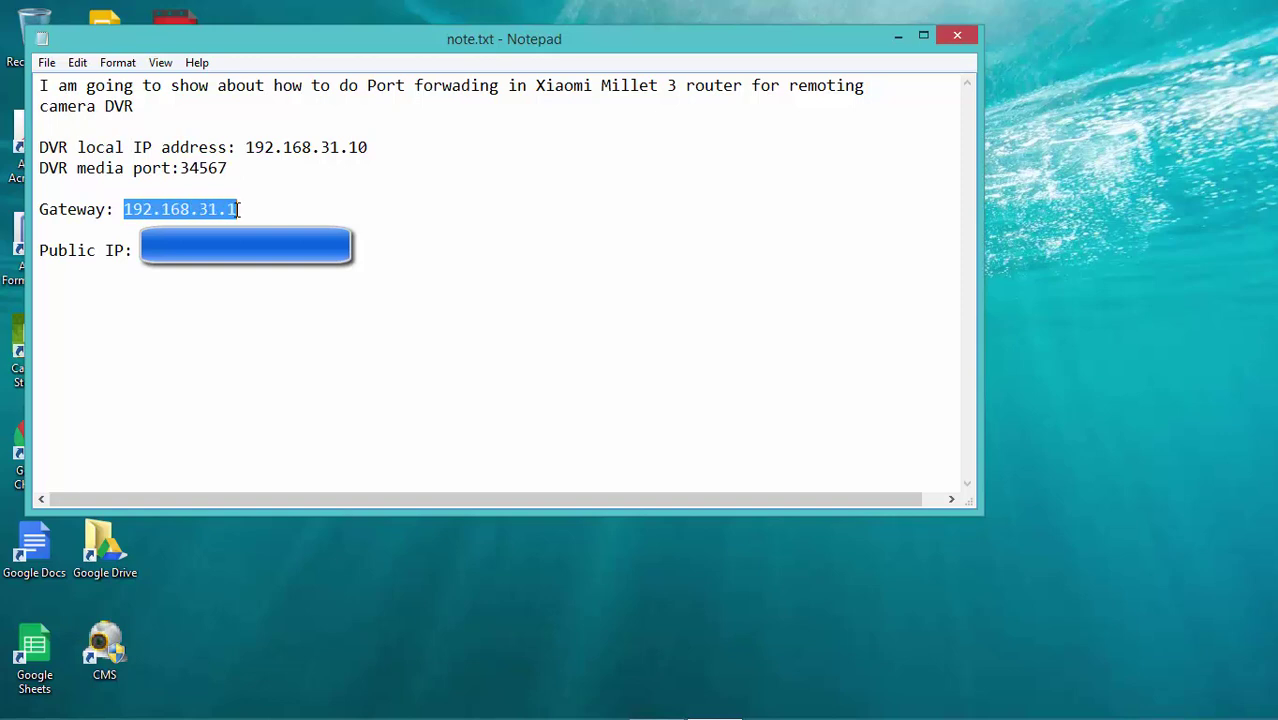
click(389, 304)
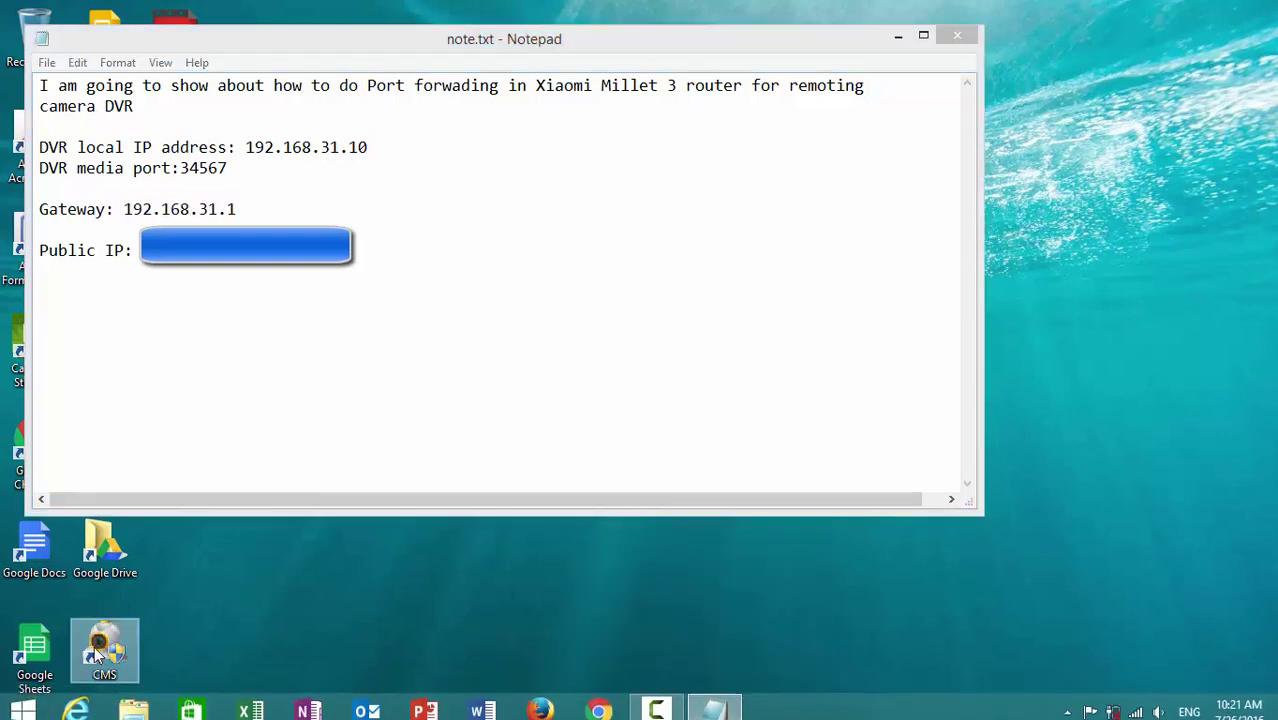
- Launch the CMS client as administrator and log in
right_click(94, 646)
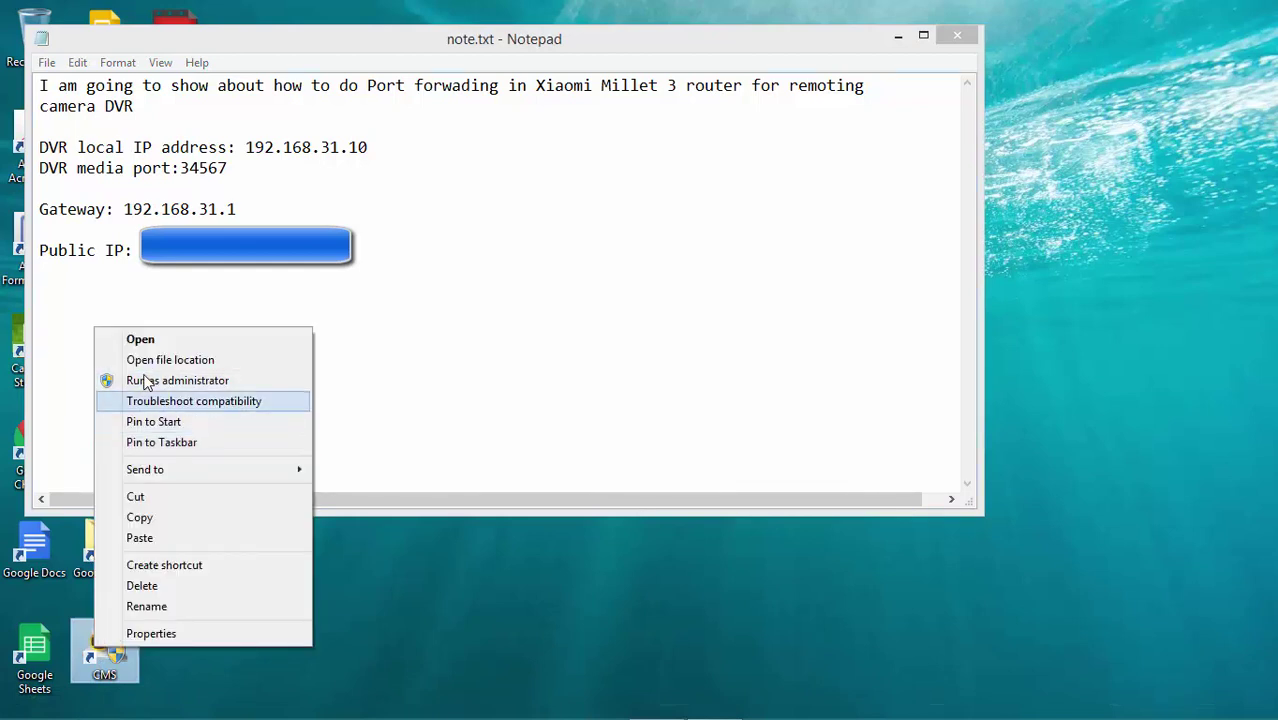
click(717, 377)
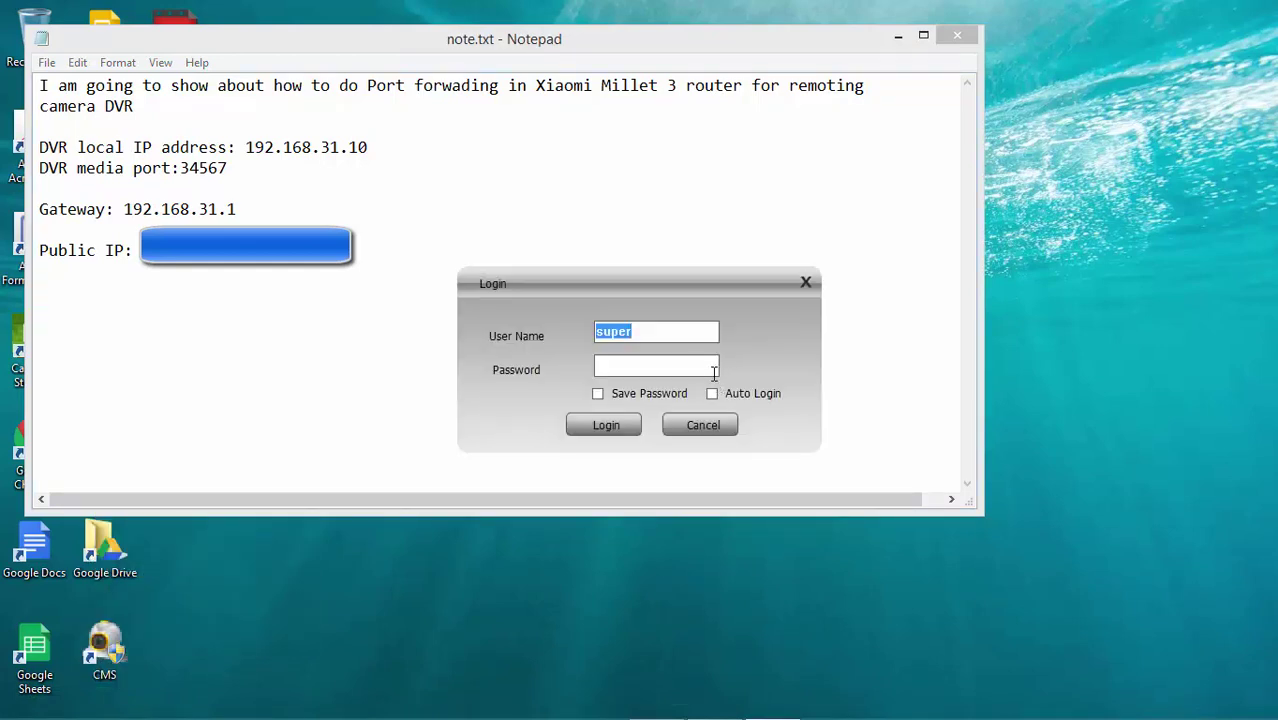
click(608, 428)
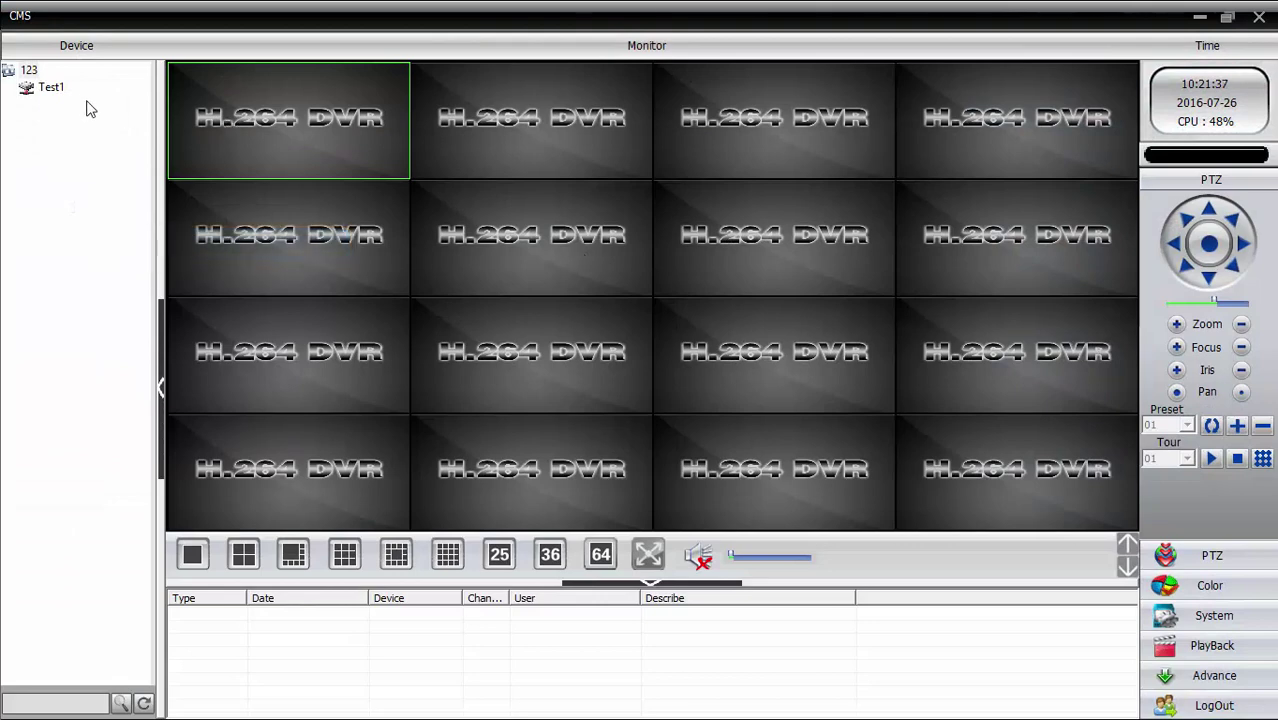
- Open Device Manager, select zone 123, and start adding a new device
click(1210, 617)
click(1208, 210)
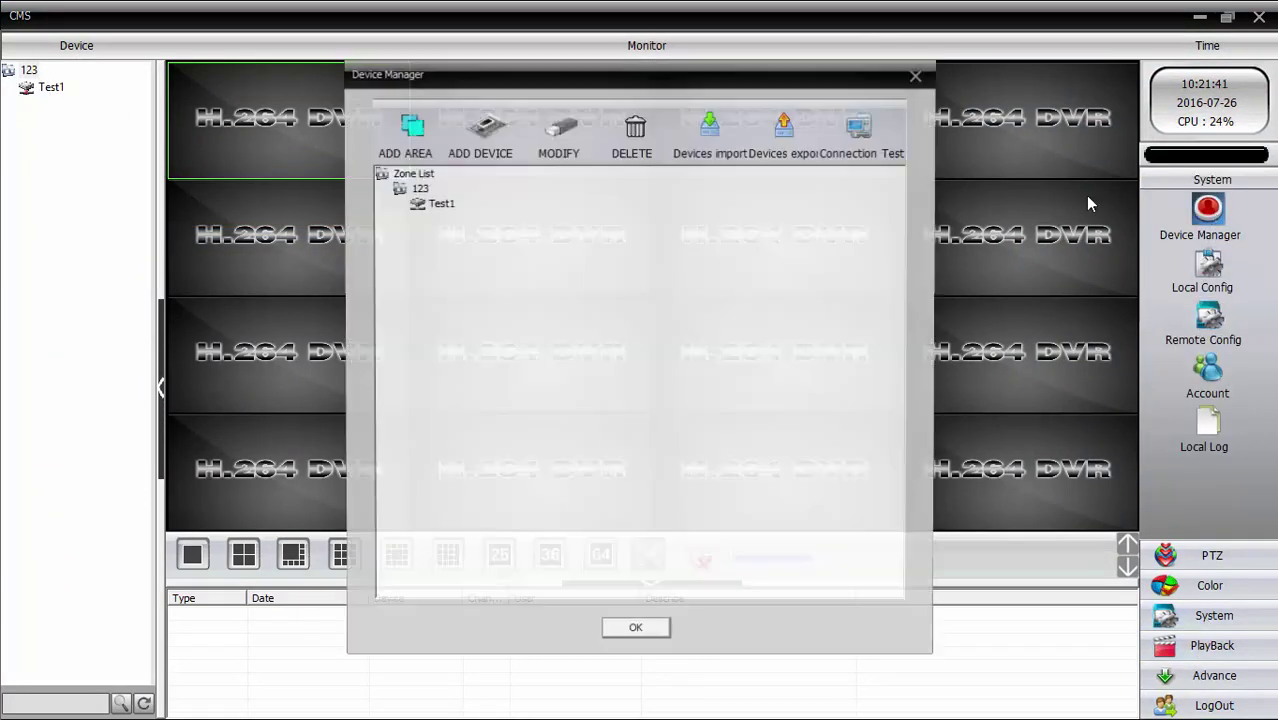
click(417, 178)
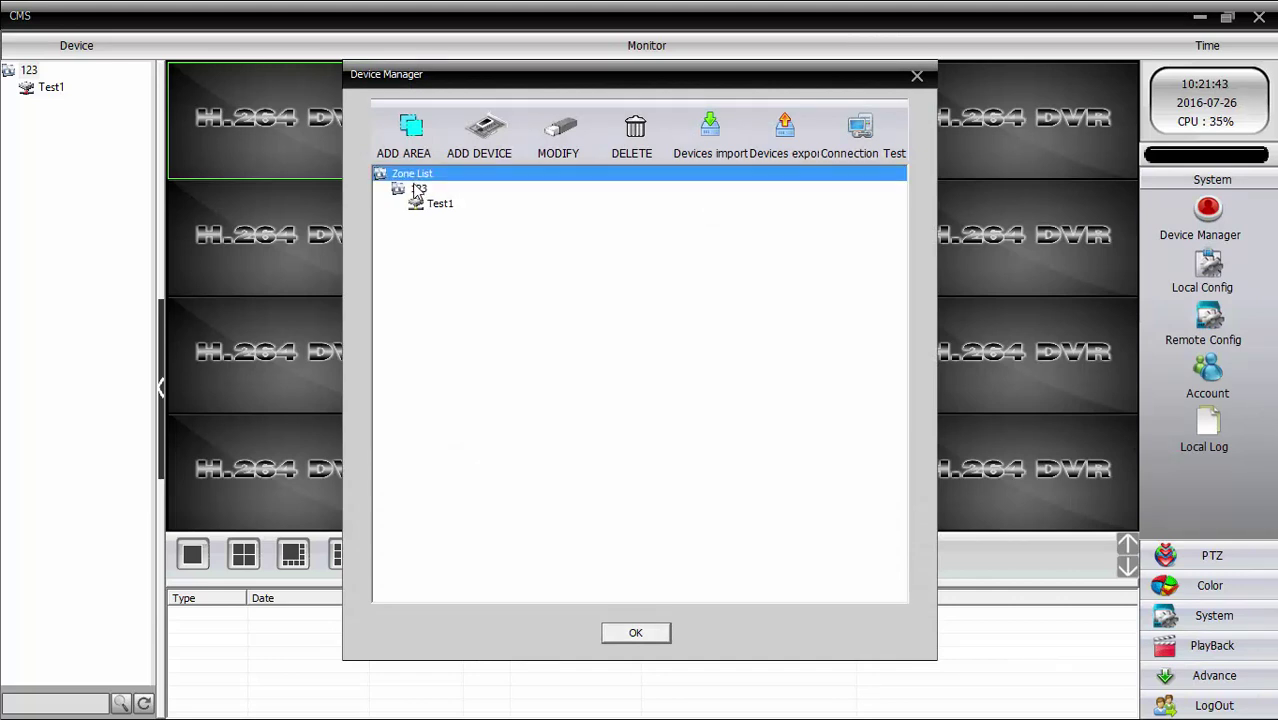
click(418, 189)
click(490, 140)
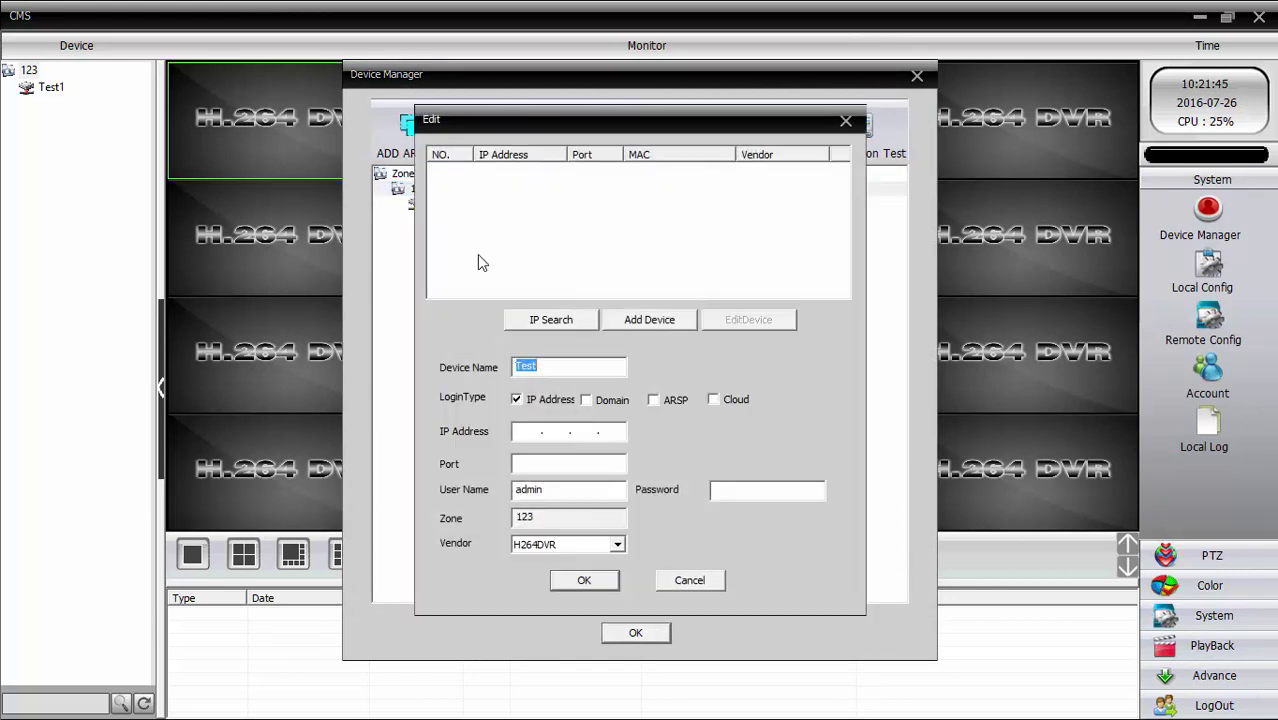
- Rename the new device to TestViaIP and bring note.txt forward for the IP
click(566, 363)
text(ViaIP)
click(532, 431)
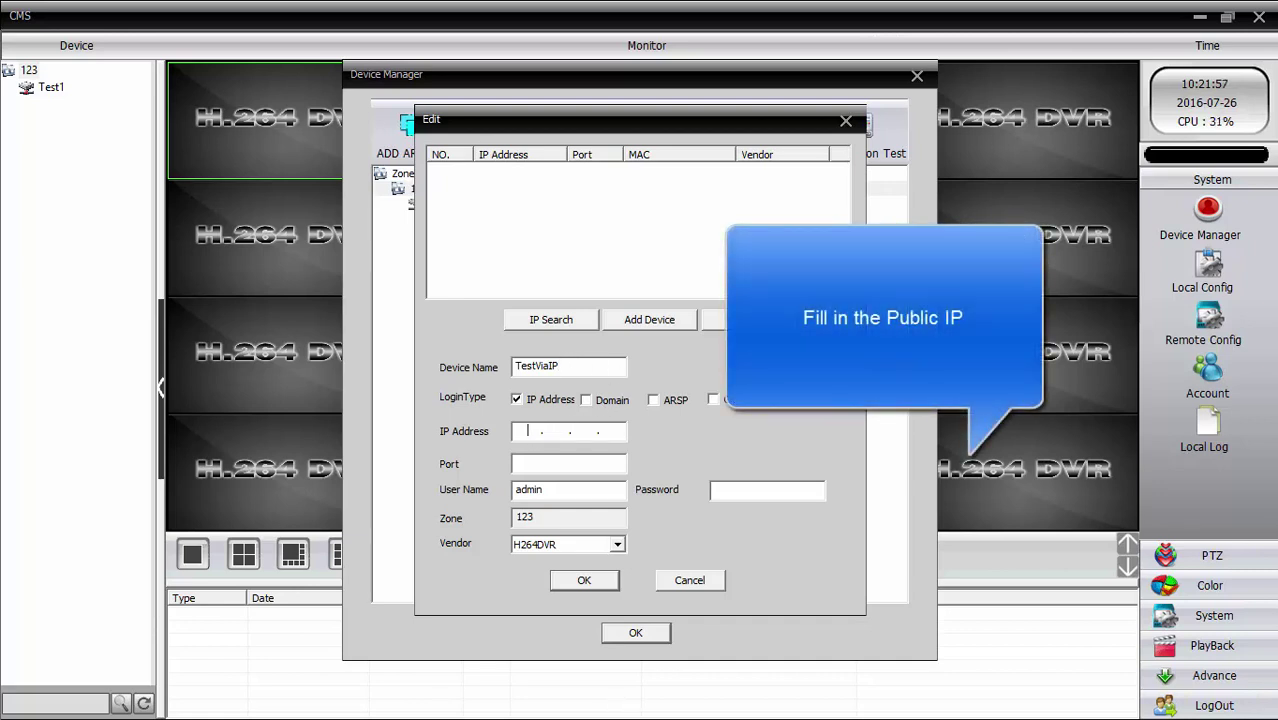
key(super+d)
click(713, 708)
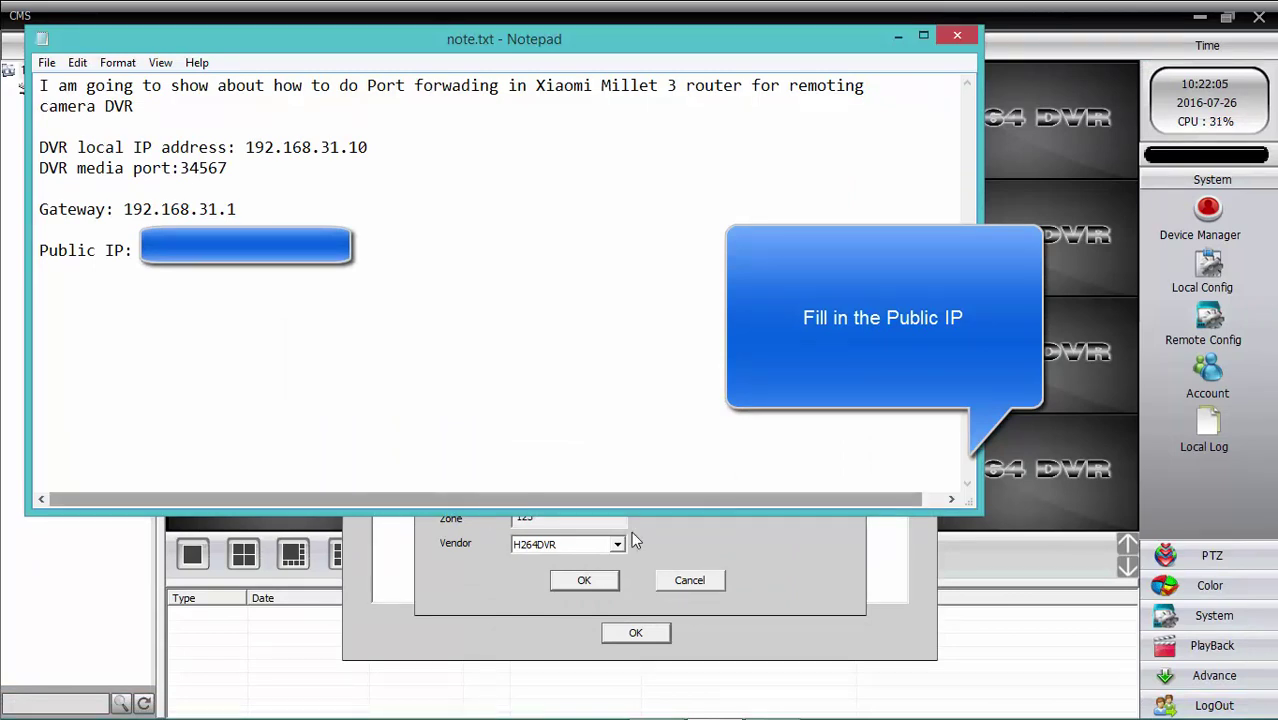
- Fill the TestViaIP form with the public IP and port 34567 from note.txt
click(672, 525)
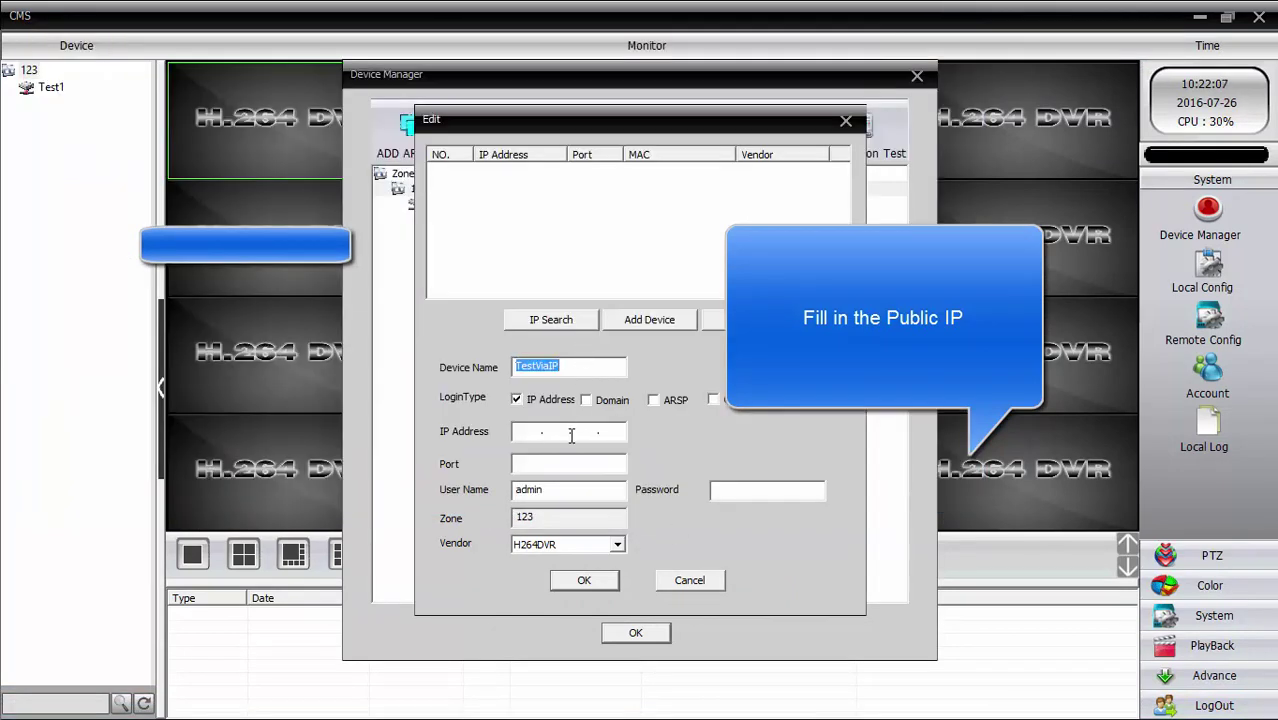
click(524, 433)
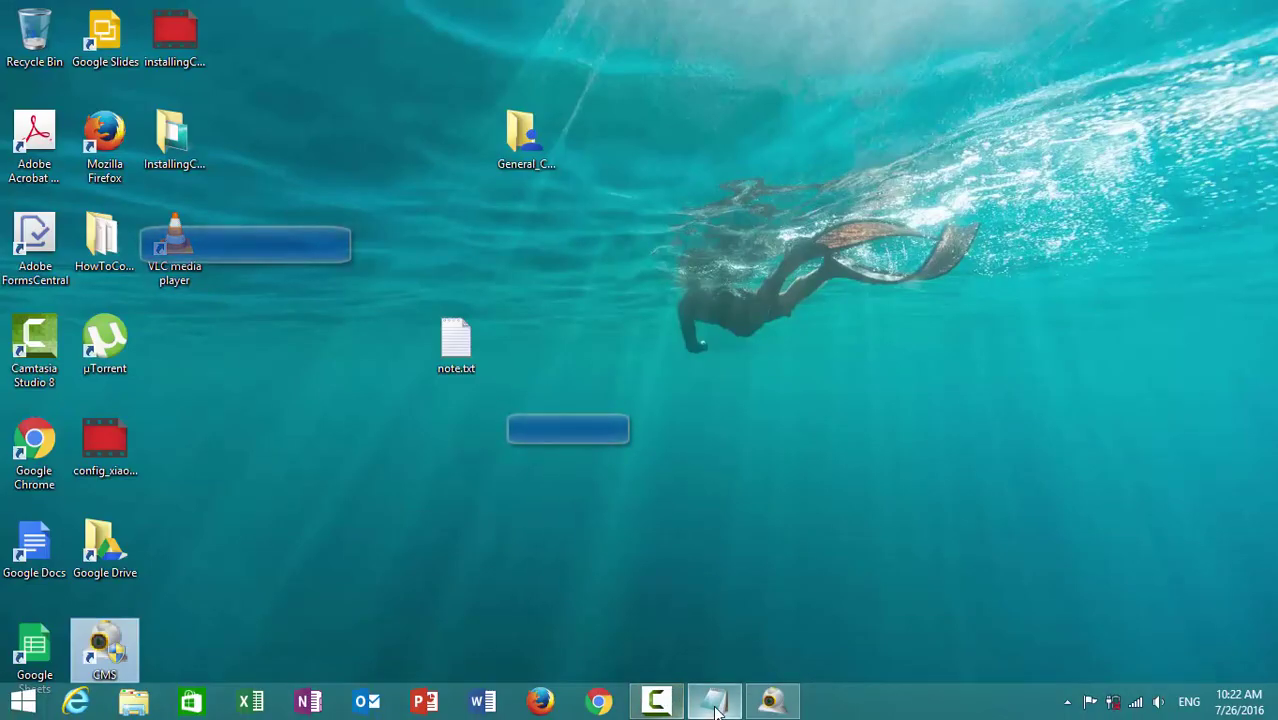
click(715, 705)
click(715, 705)
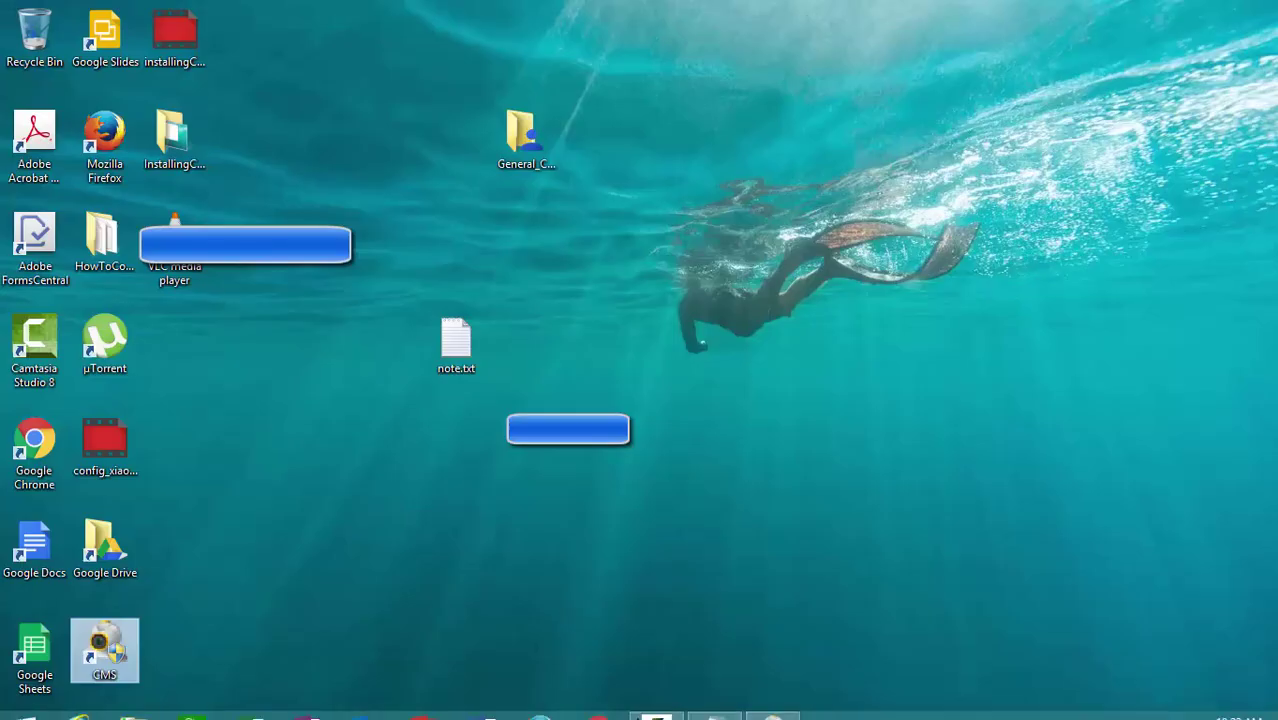
click(715, 705)
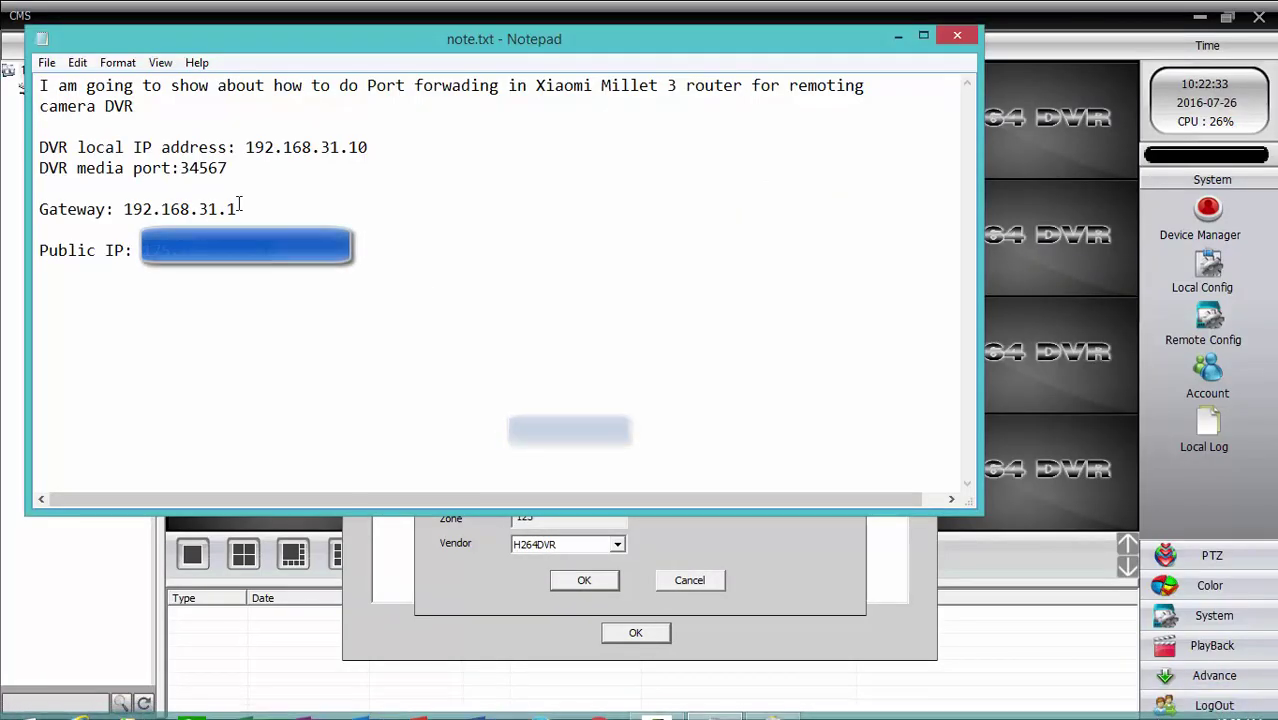
drag(228, 166, 179, 166)
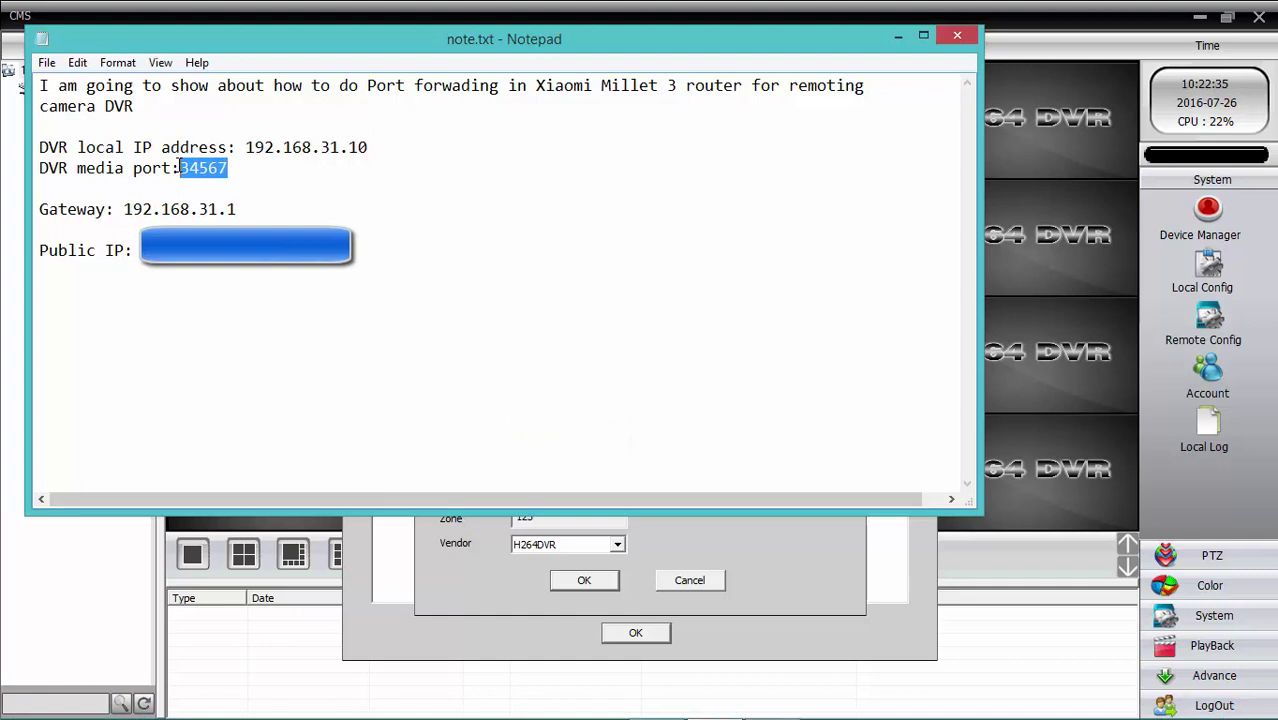
click(746, 533)
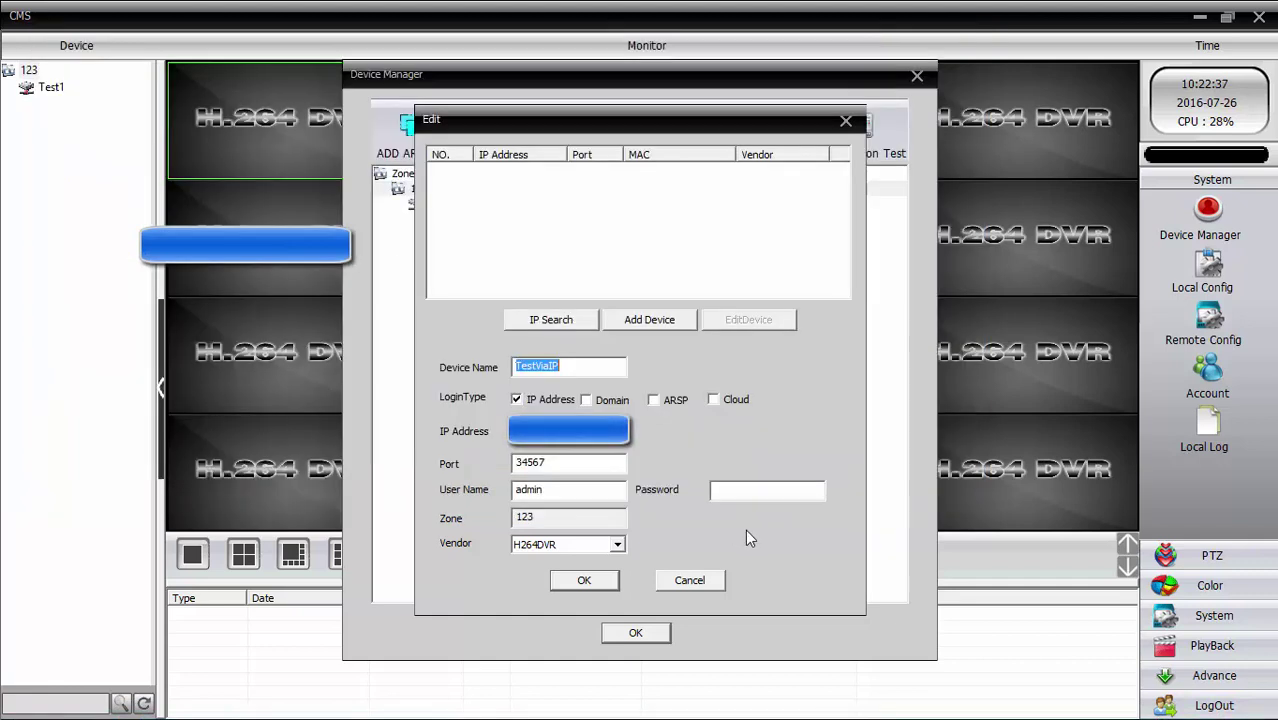
click(553, 461)
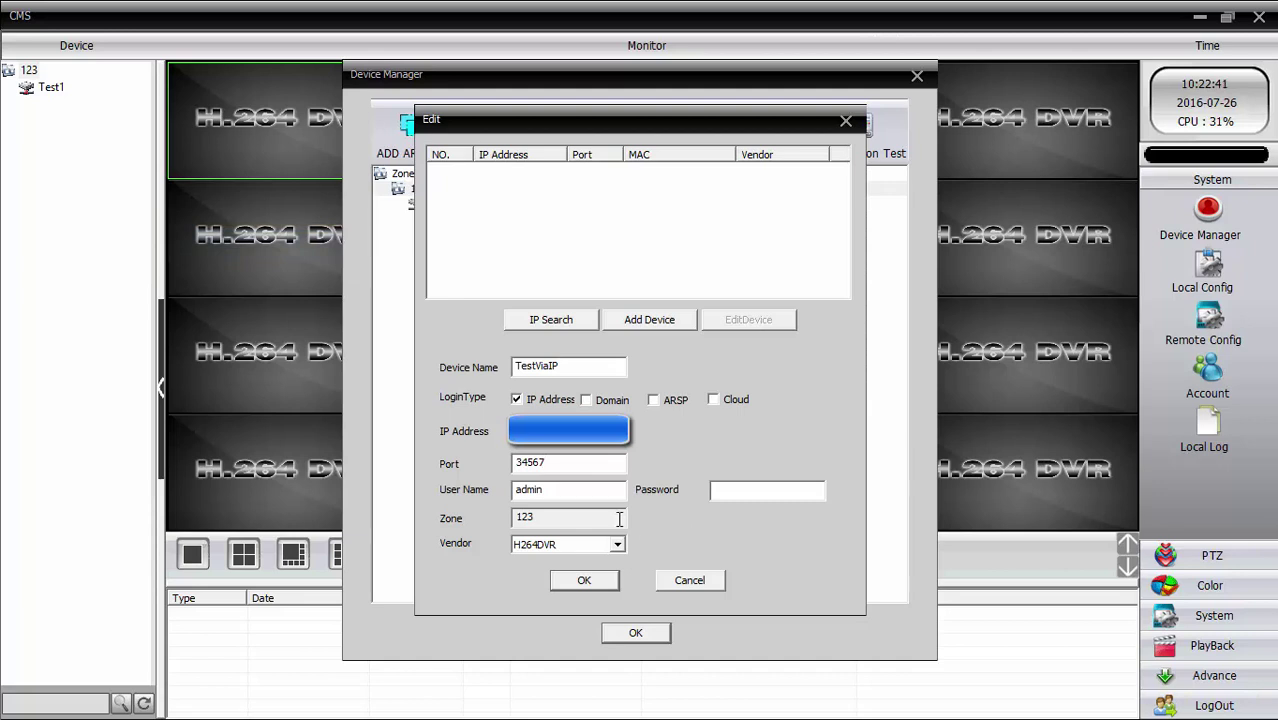
click(750, 489)
- Save TestViaIP, connect it to show CAM01–CAM16 with live video, then minimize CMS
click(596, 585)
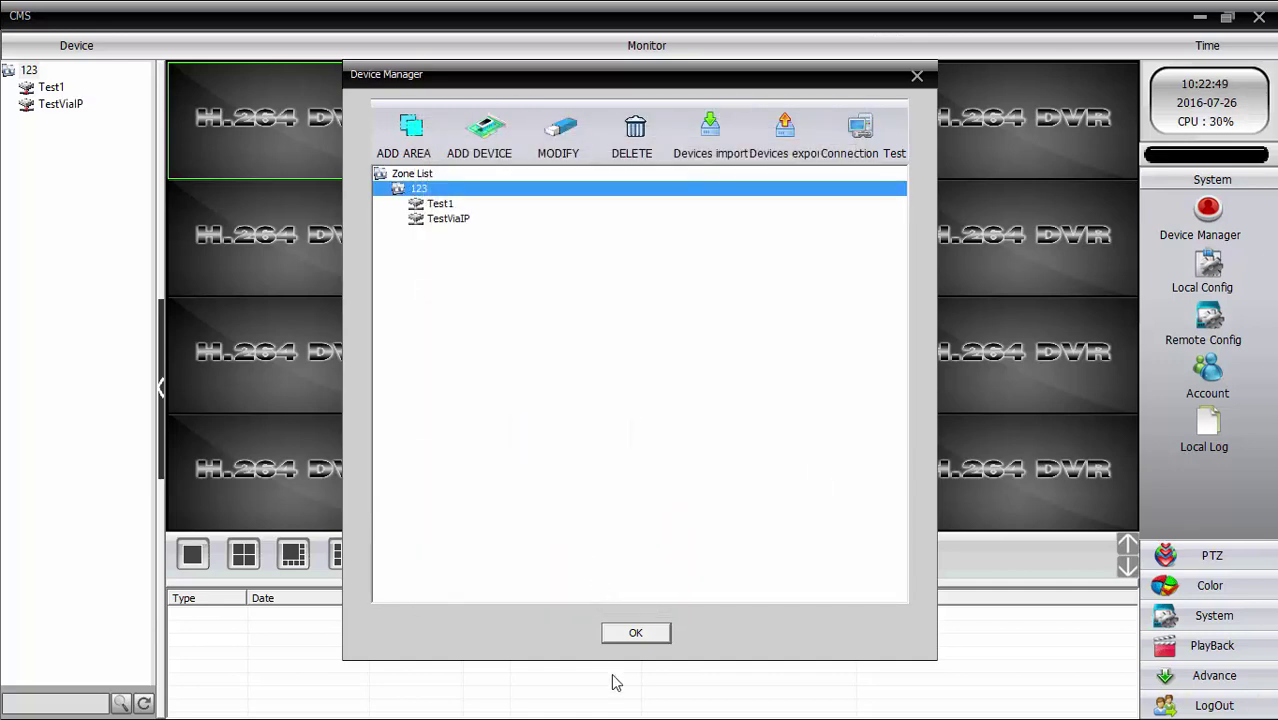
click(635, 637)
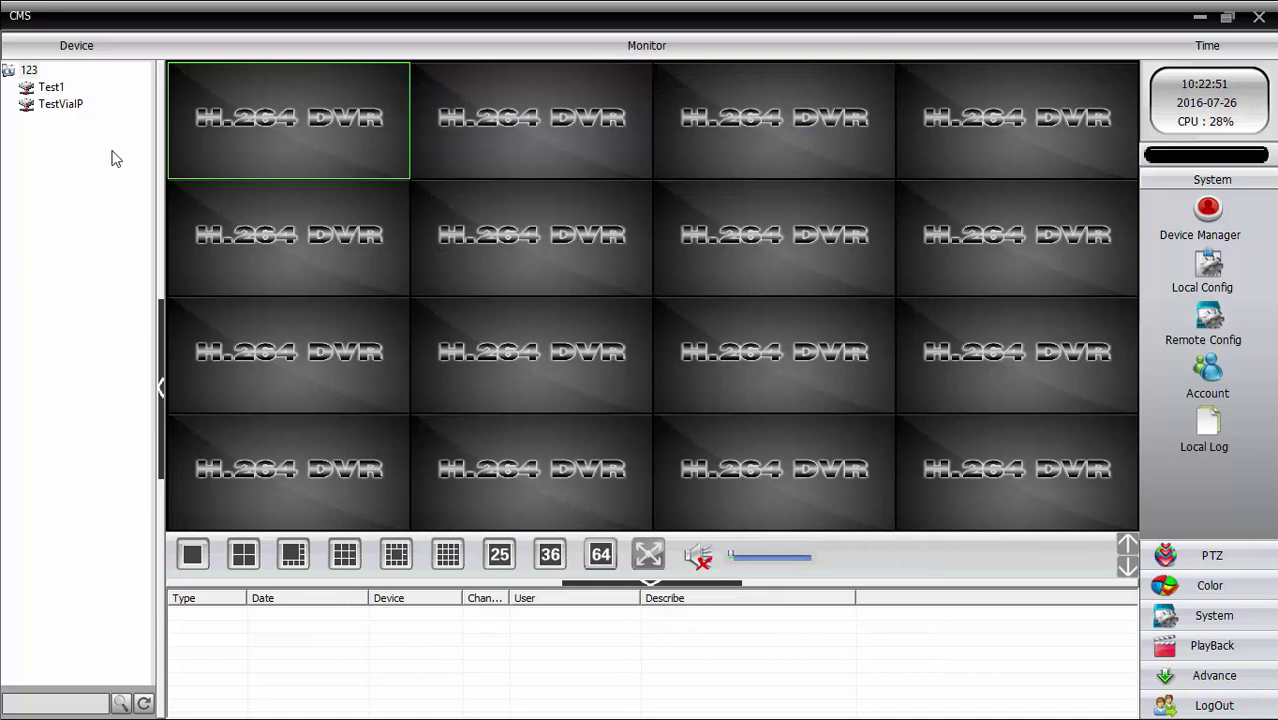
double_click(40, 106)
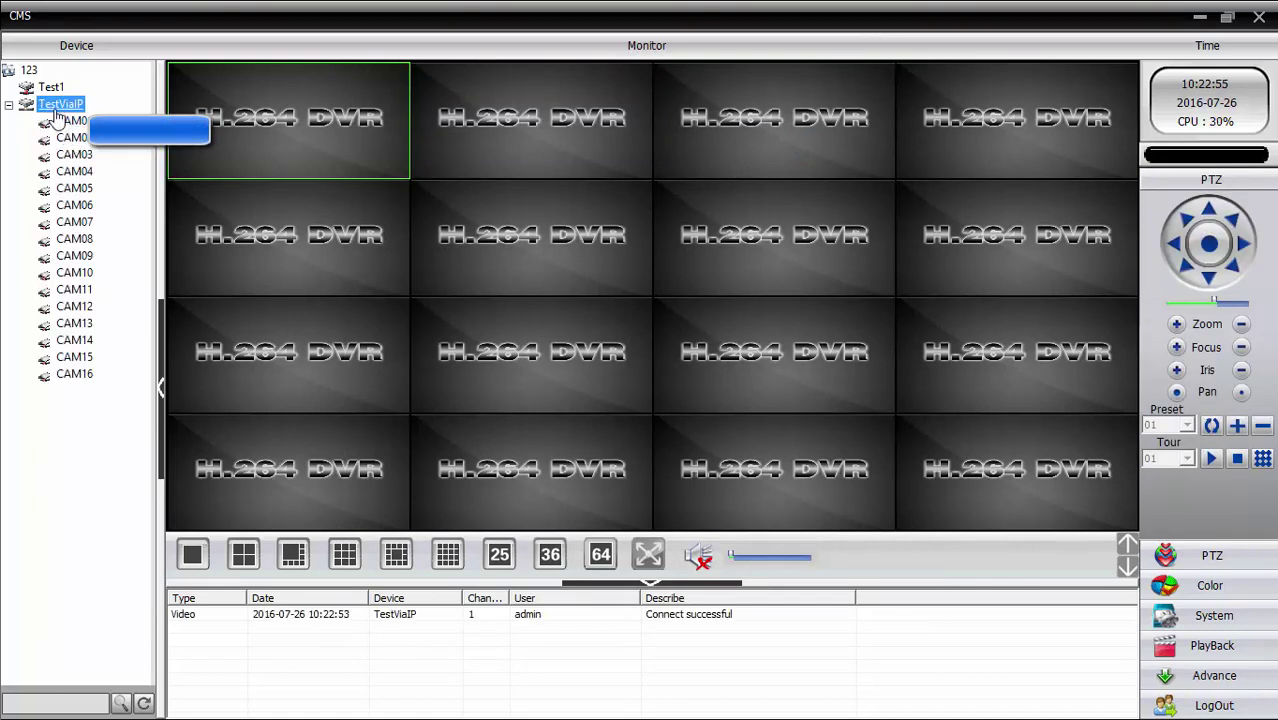
right_click(56, 114)
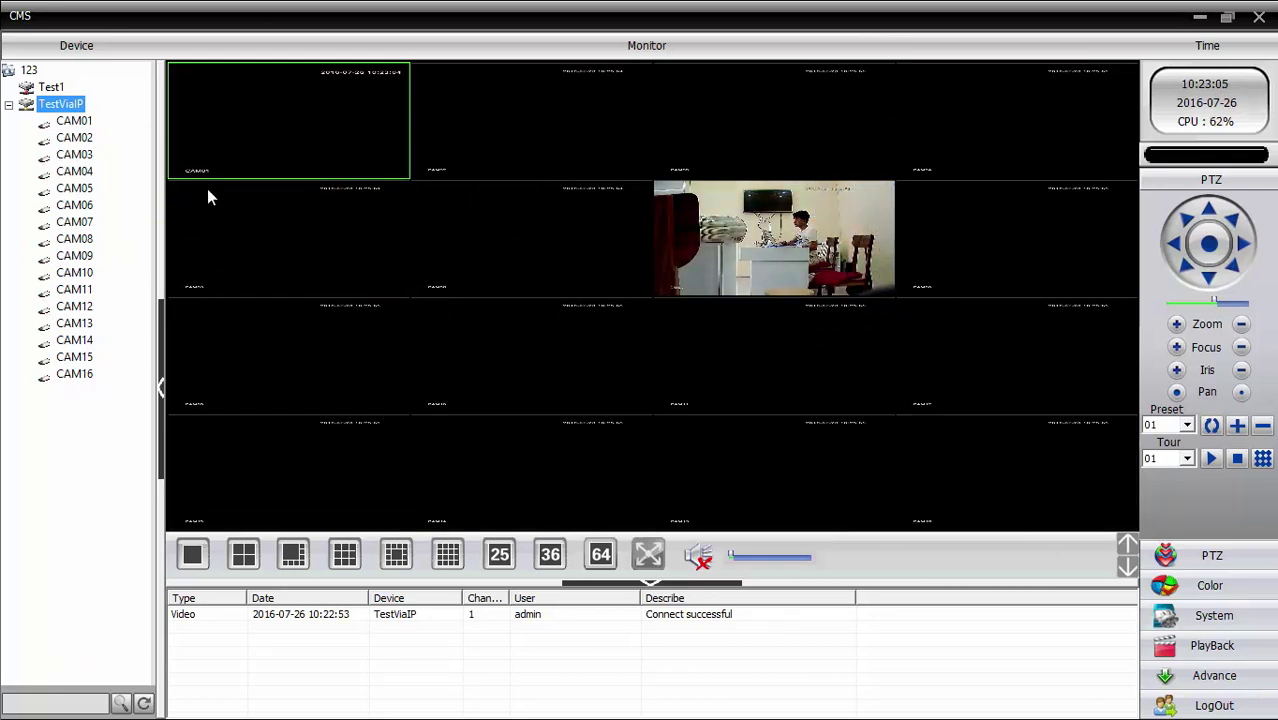
click(1200, 17)
- Add a closing line 'Thanks for watching!' below the Public IP line in note.txt
click(420, 262)
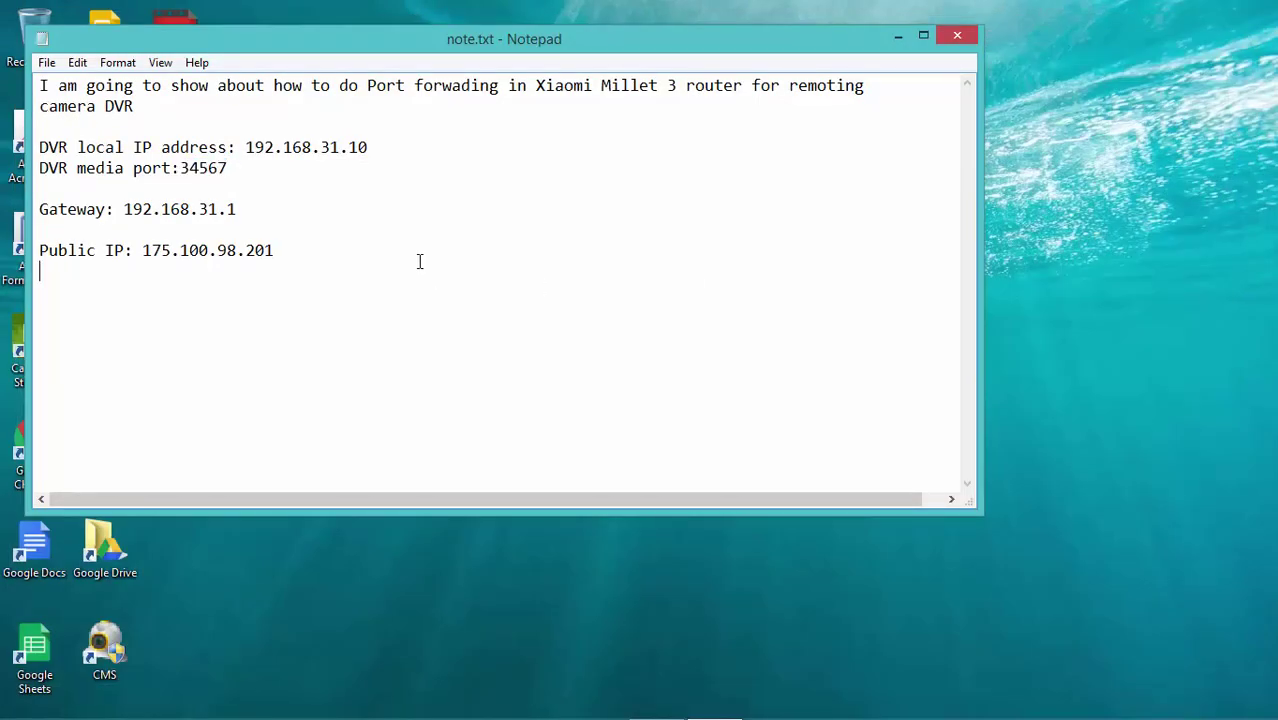
key(Return)
text(Thanks for watchin)
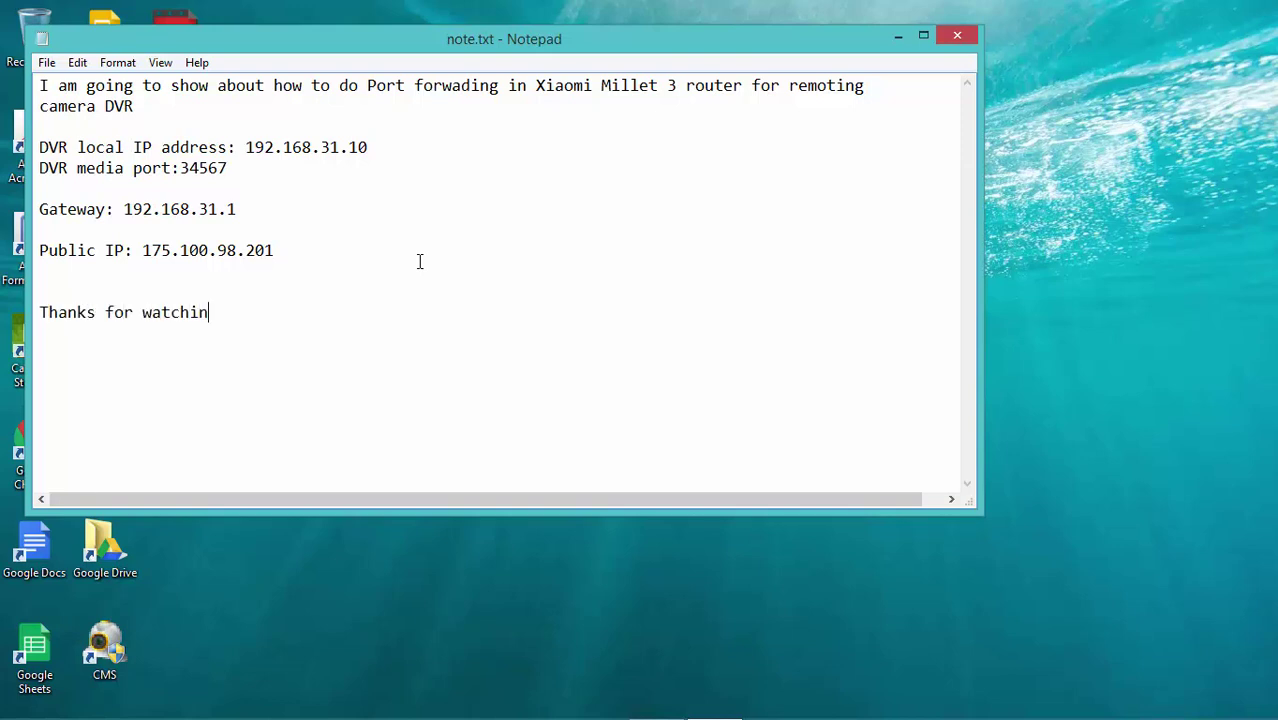
text(g!)
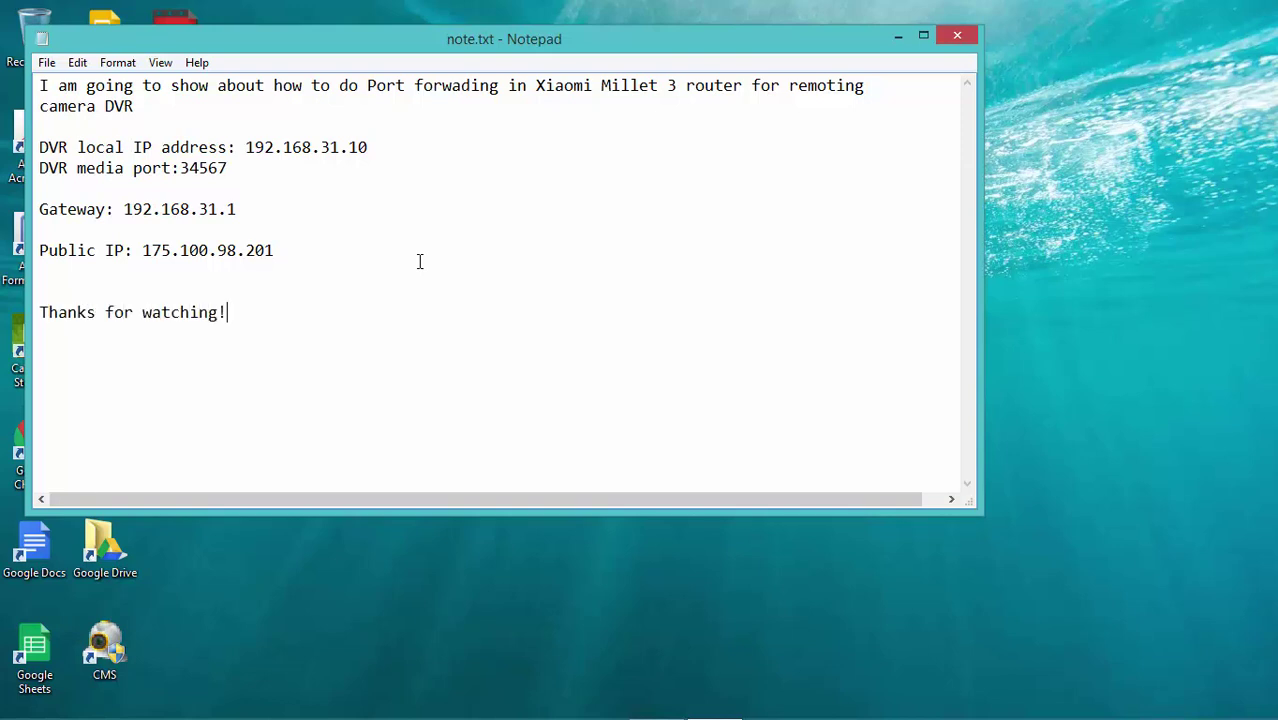